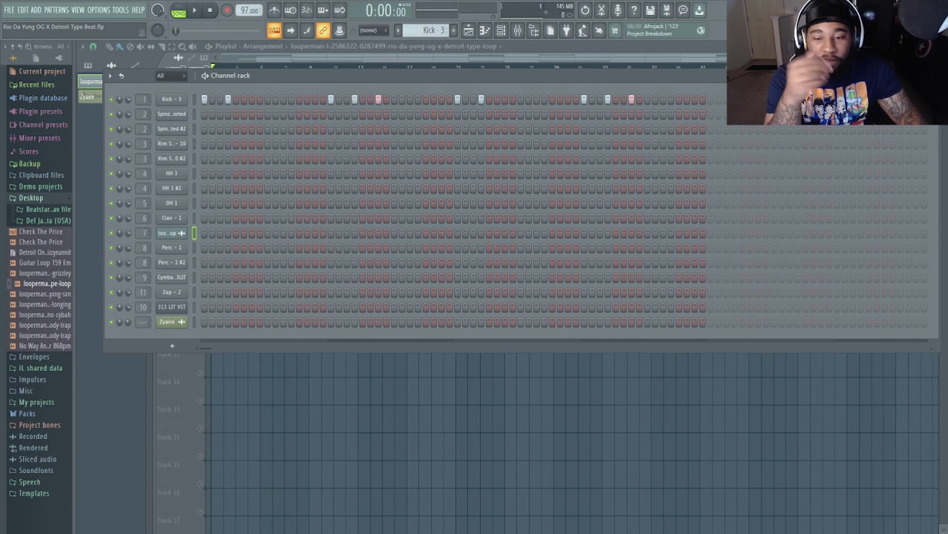
Browse the Desktop folder and the 313 LIT DrumKit sample pack, and view the 313 LIT VST instrument
left_click(52, 209)
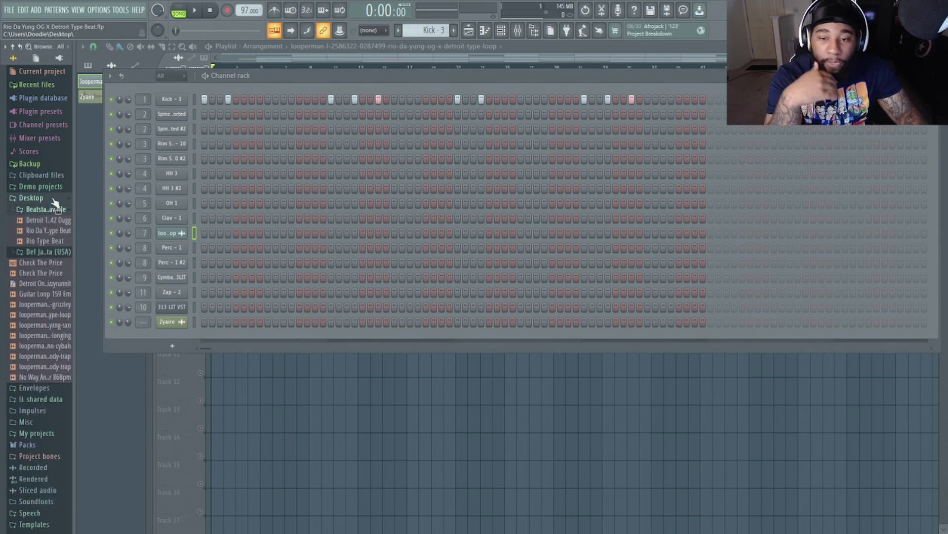
left_click(54, 199)
left_click(49, 266)
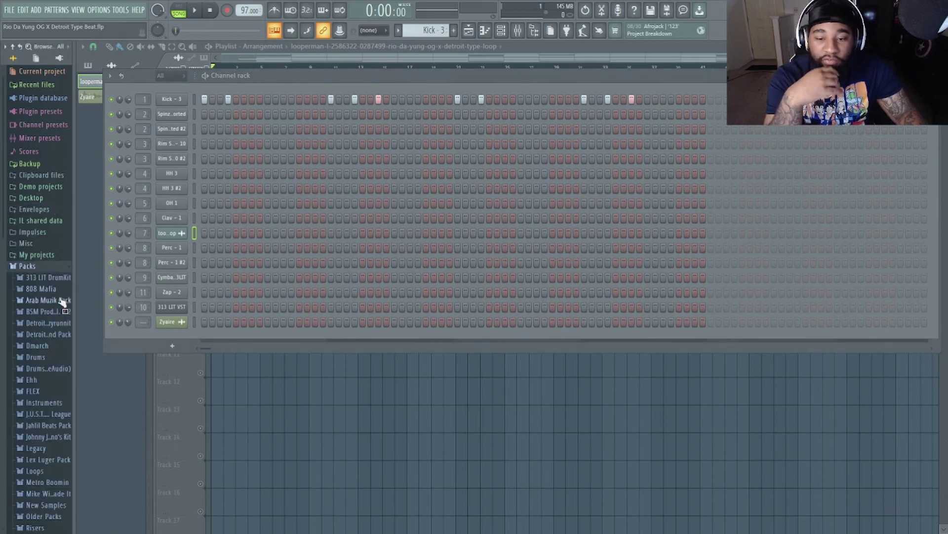
left_click(50, 277)
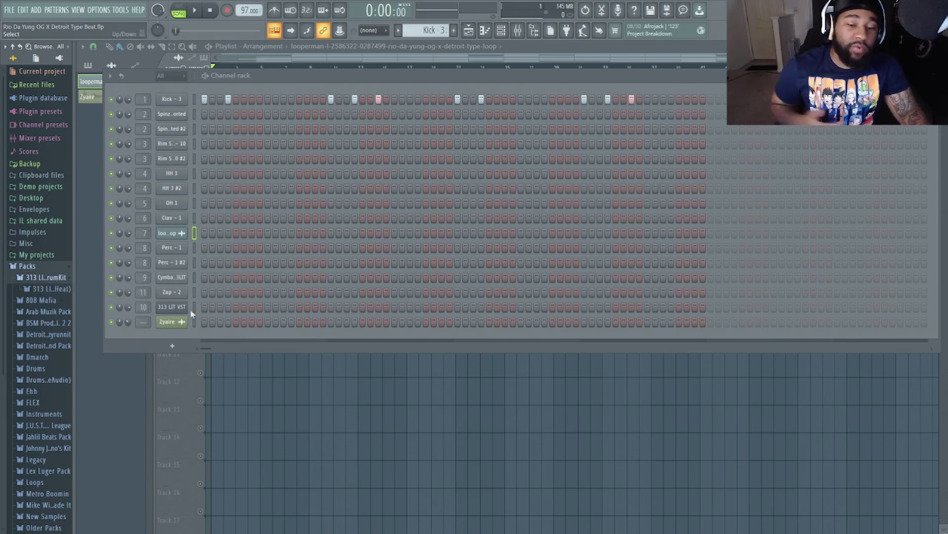
left_click(176, 307)
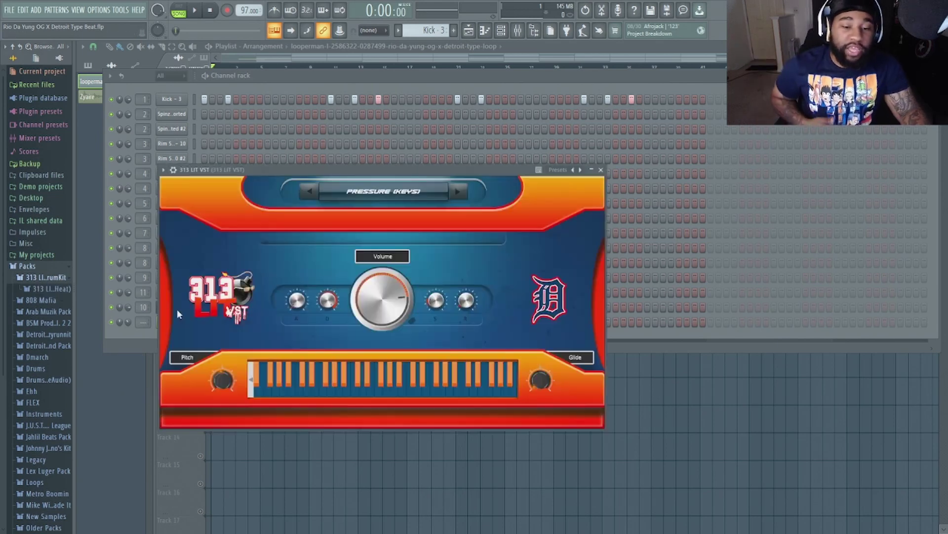
left_click(592, 170)
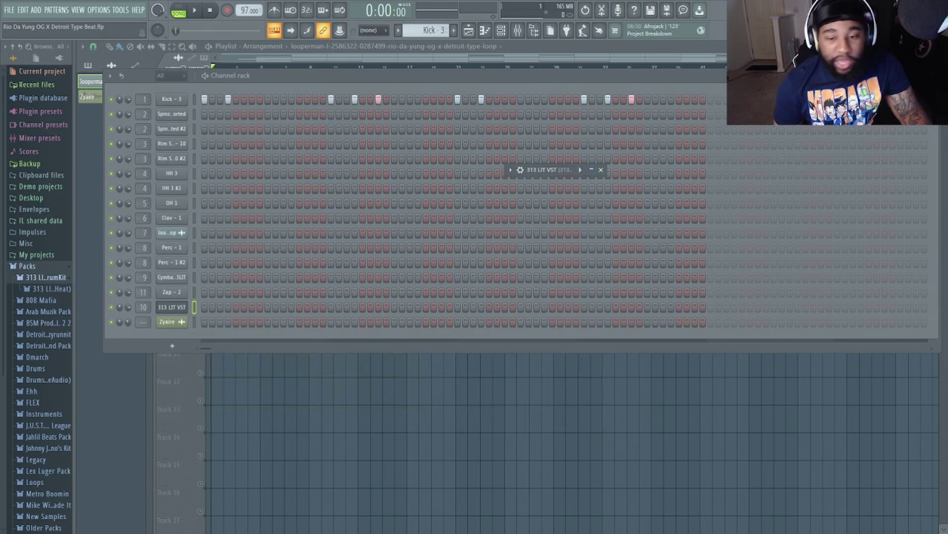
Look through the Hihats samples in the second Detroit pack, then collapse that sample folder
left_click(60, 345)
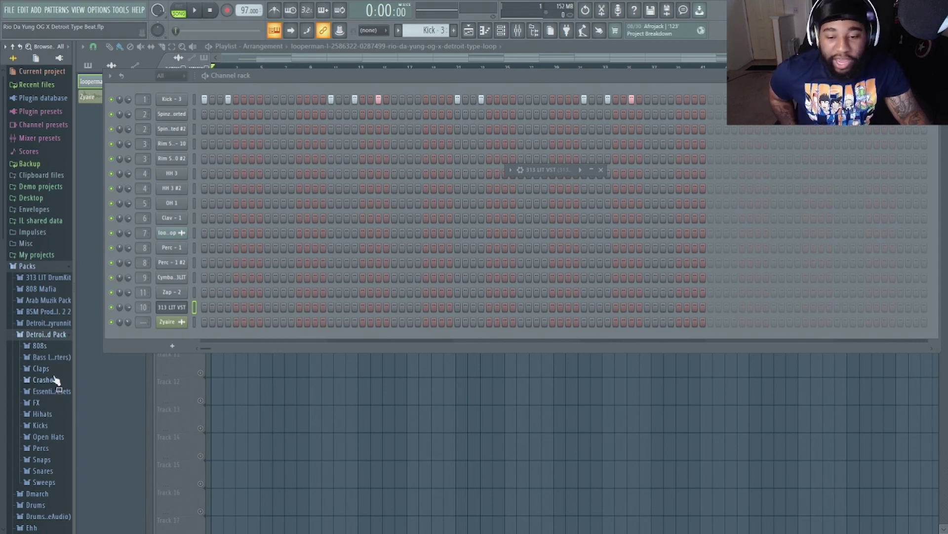
left_click(55, 416)
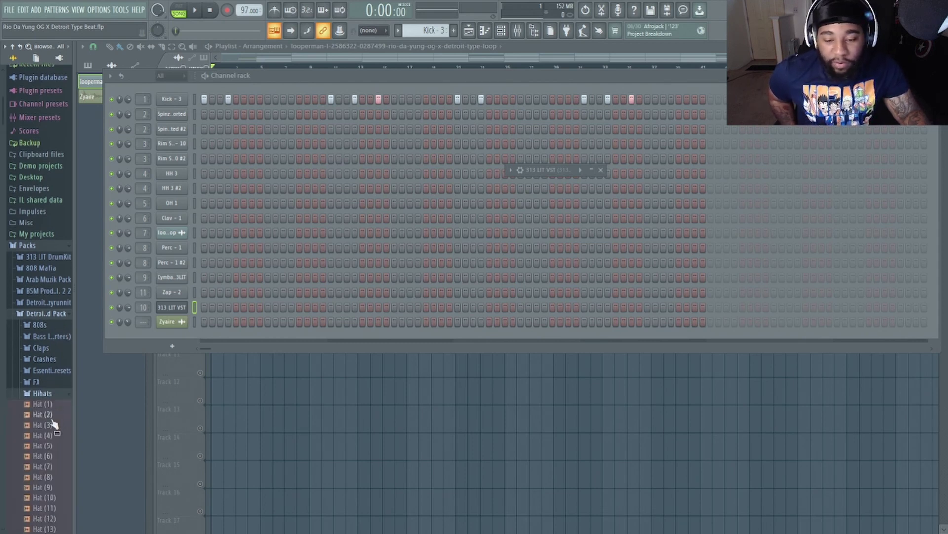
left_click(60, 394)
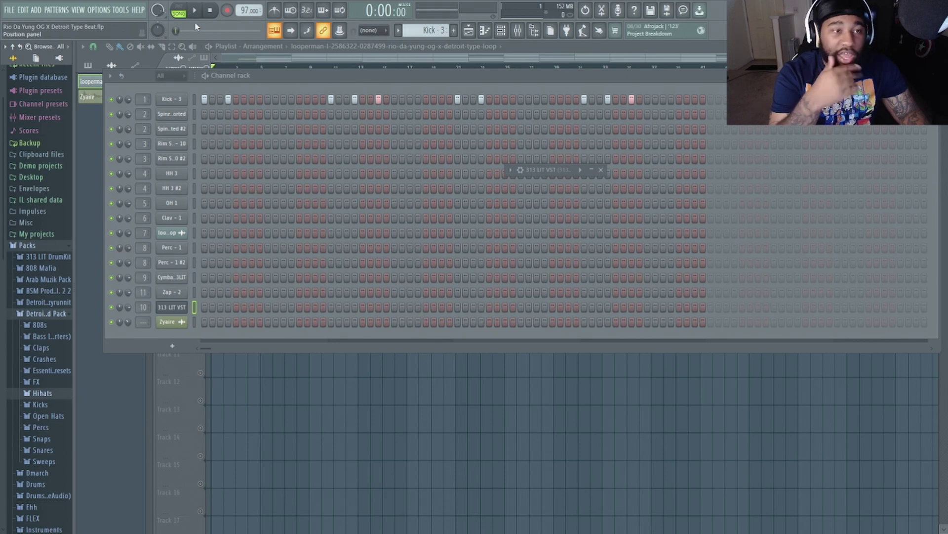
Select the looperman loop channel in the channel rack and check it
left_click(192, 234)
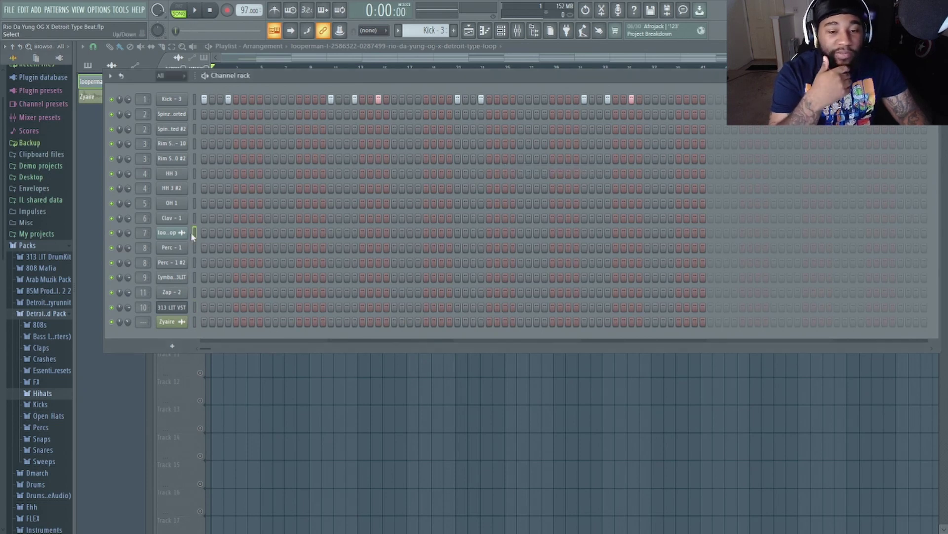
right_click(170, 234)
left_click(173, 236)
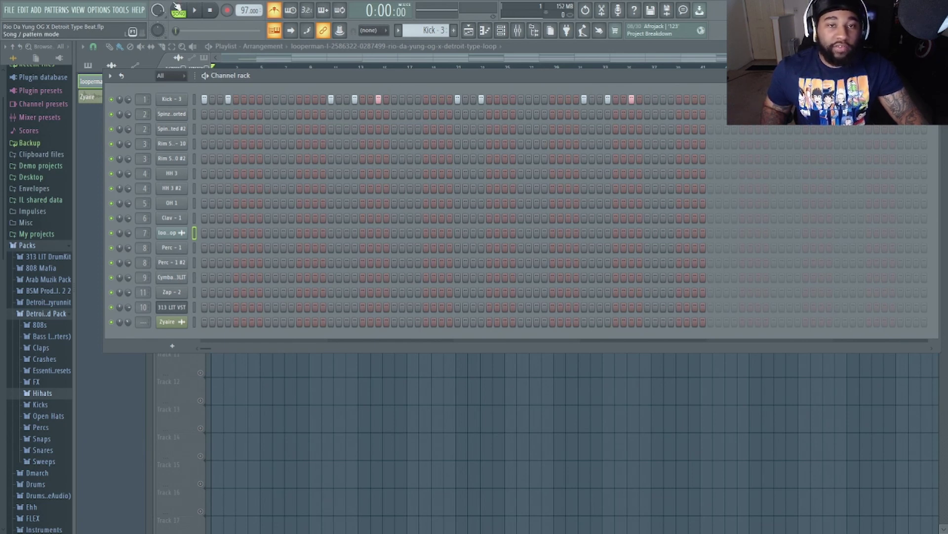
Play the Kick - 3 pattern in pattern mode and examine its notes in the piano roll, then return to the channel rack
key("space")
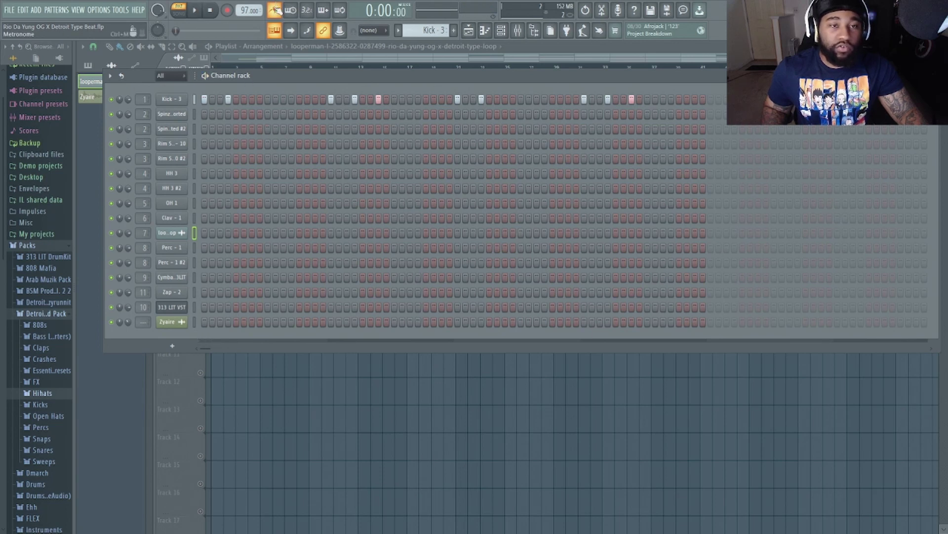
key("space")
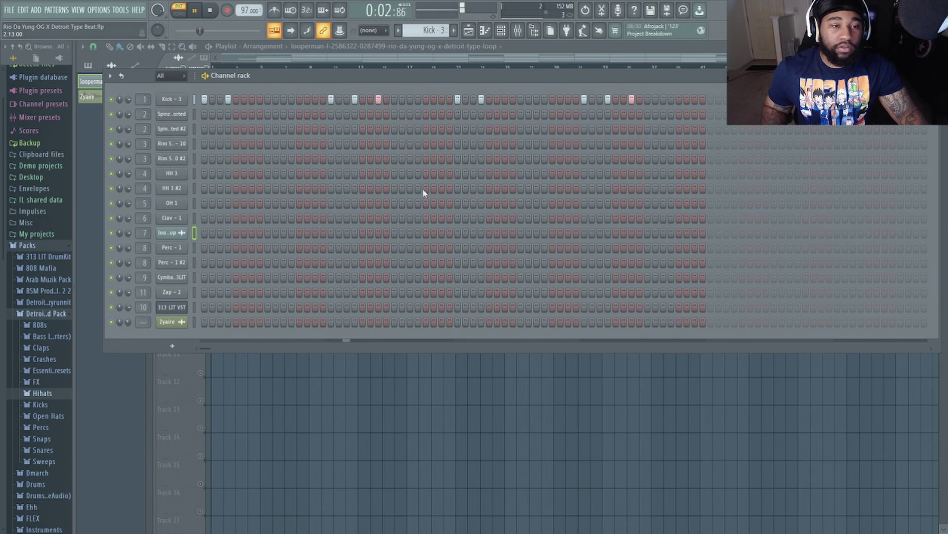
left_click(173, 100)
left_click(392, 79)
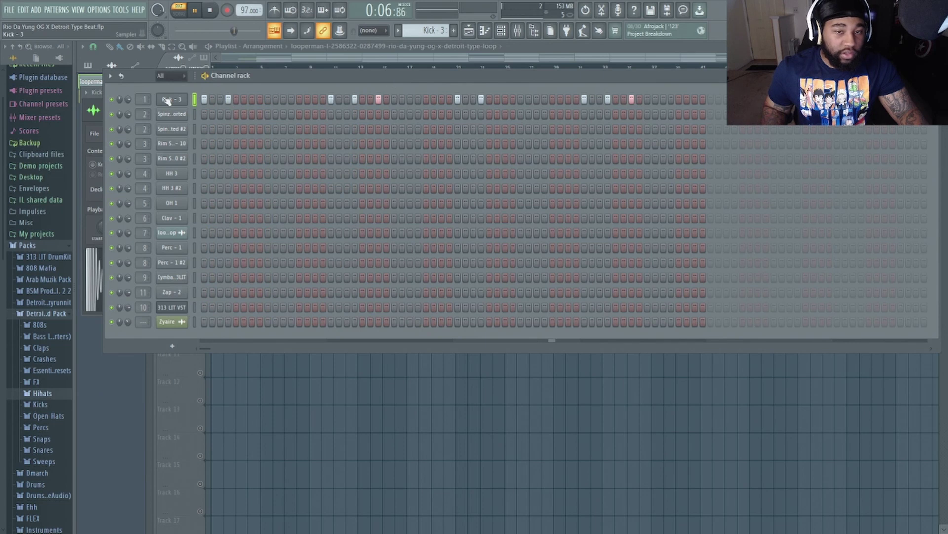
right_click(183, 98)
left_click(218, 101)
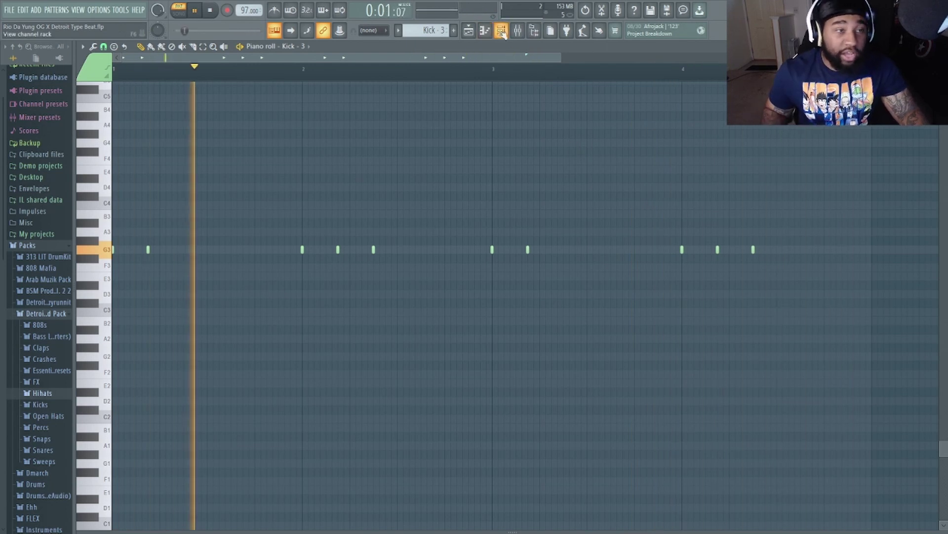
key("space")
key("F6")
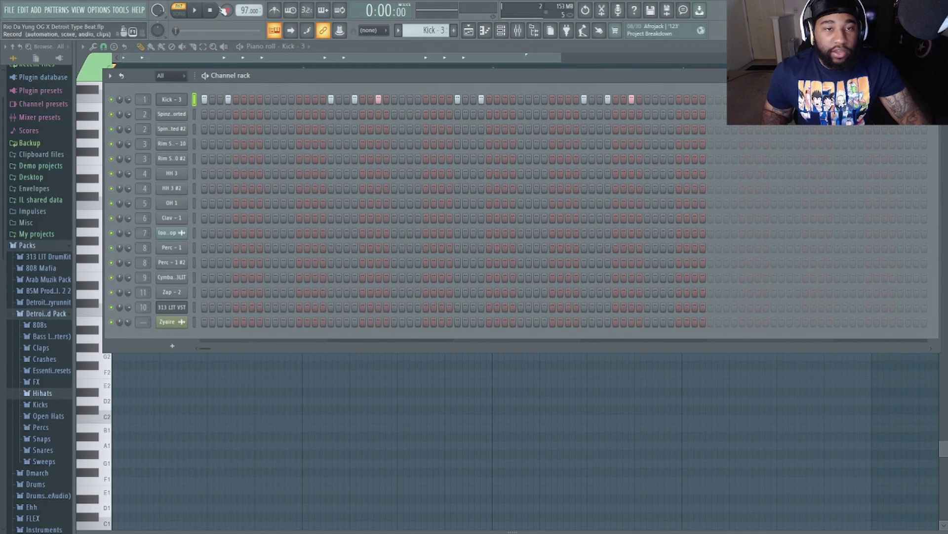
Play the Spinz - Short, Fat and Distorted pattern and examine its 808 notes in the piano roll, then return to the channel rack
scroll(441, 30, "down", 1)
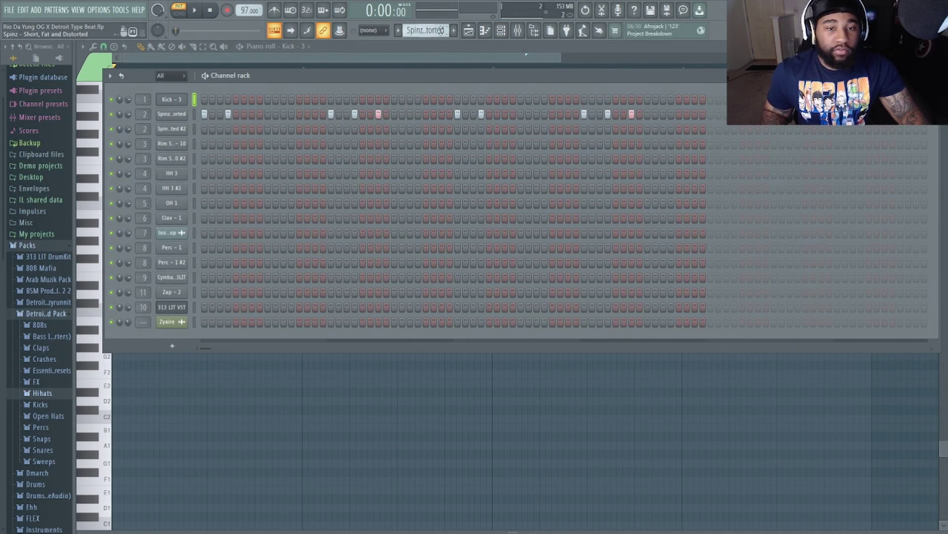
key("space")
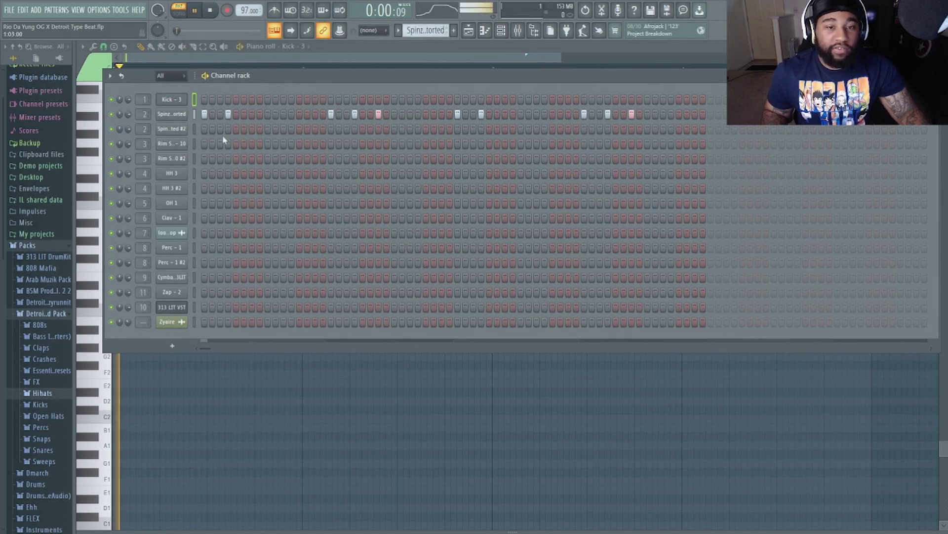
right_click(186, 113)
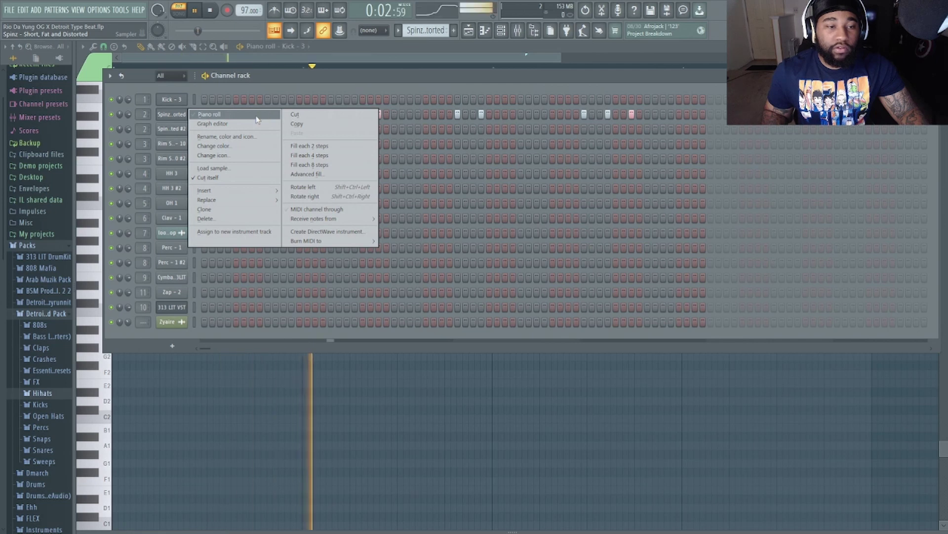
left_click(264, 115)
scroll(287, 199, "up", 5)
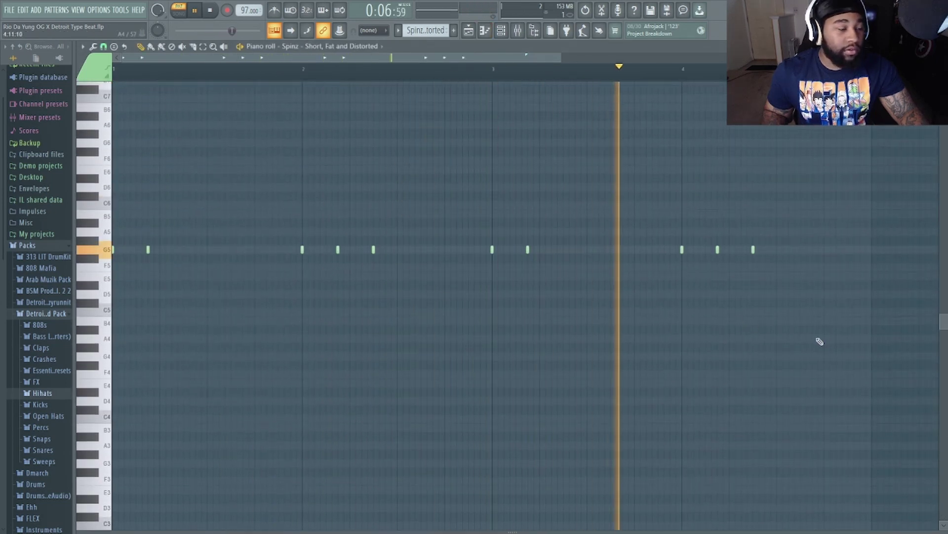
left_click(501, 31)
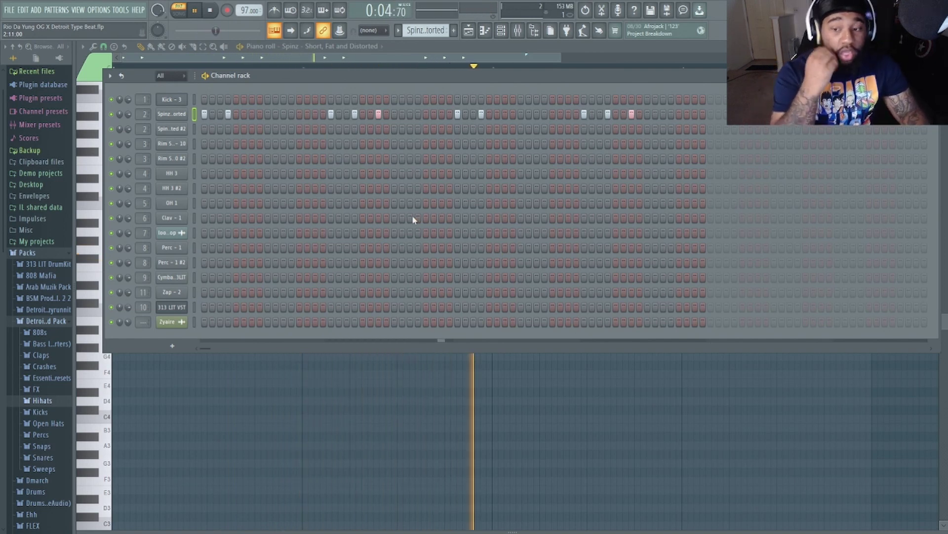
key("space")
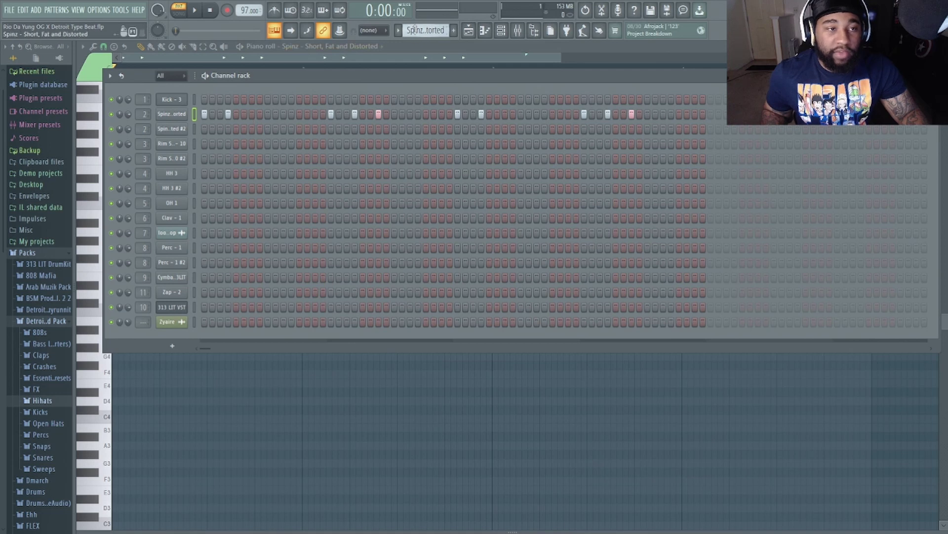
Switch to the Rim Shot - 10 pattern and play it
scroll(414, 28, "down", 2)
scroll(414, 29, "up", 2)
scroll(414, 28, "down", 2)
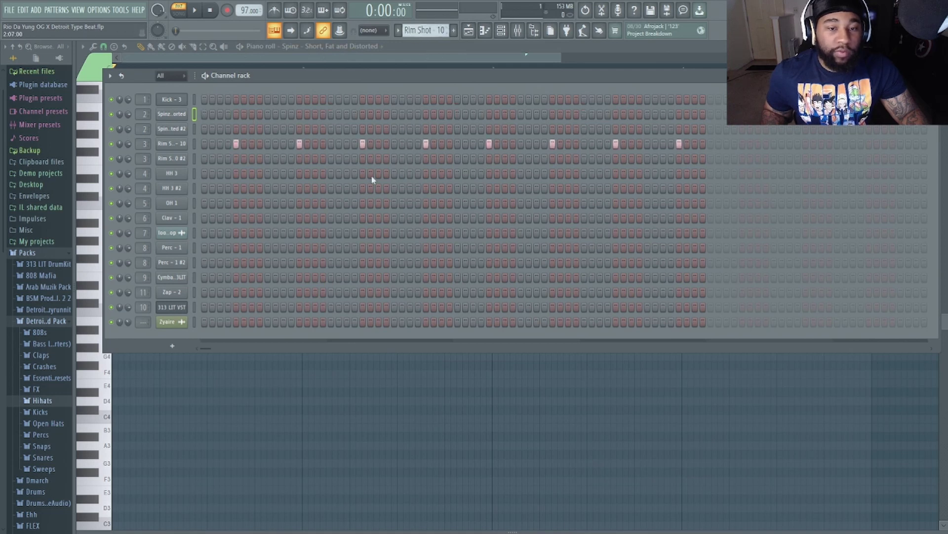
key("space")
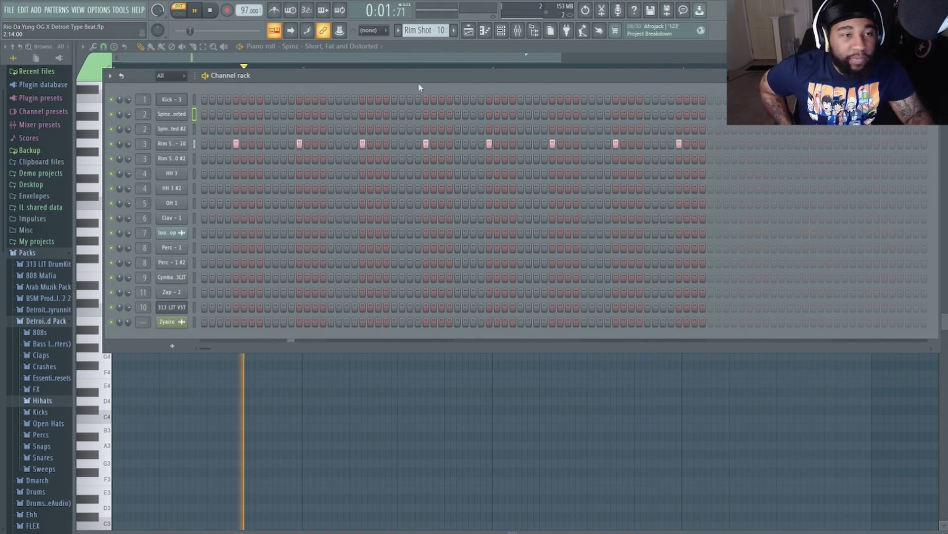
Switch to the HH 3 hi-hat pattern and play it from the start, then stop playback
scroll(418, 32, "down", 2)
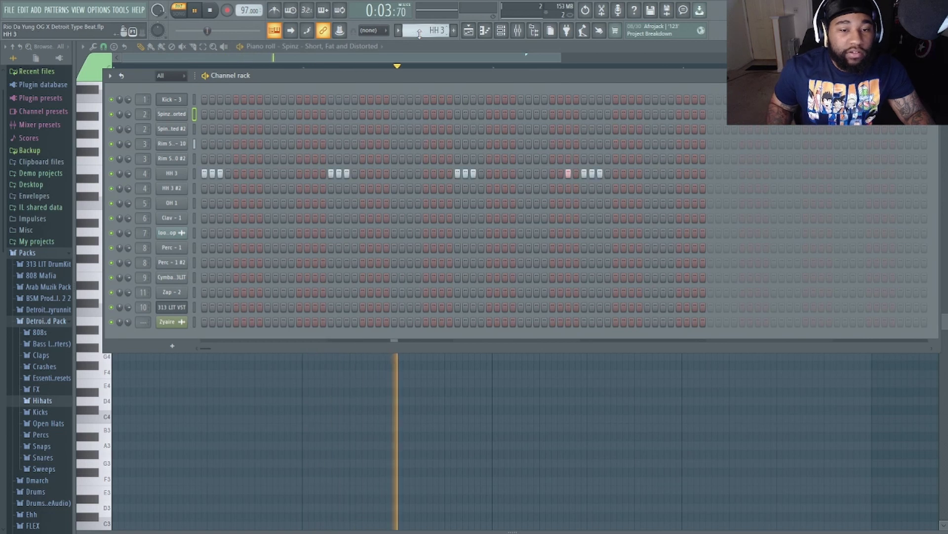
key("space")
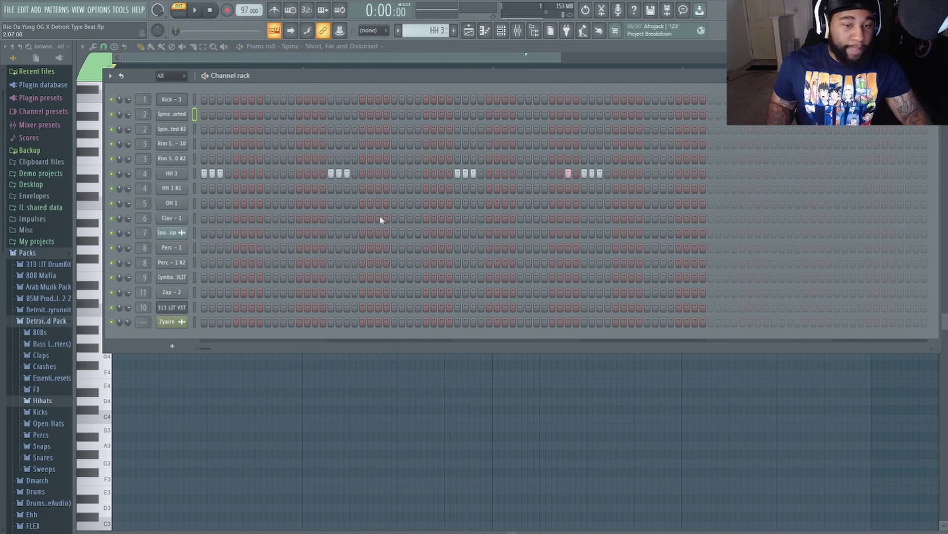
key("space")
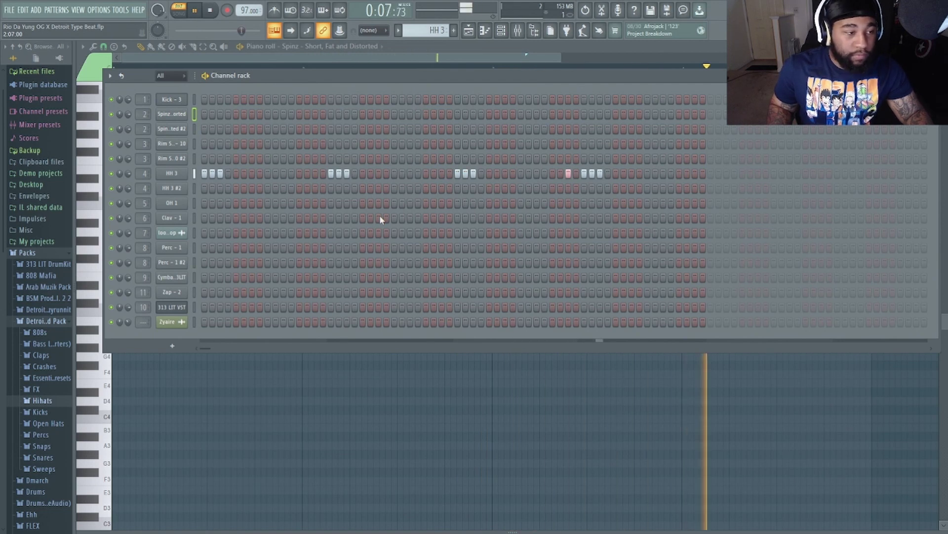
key("space")
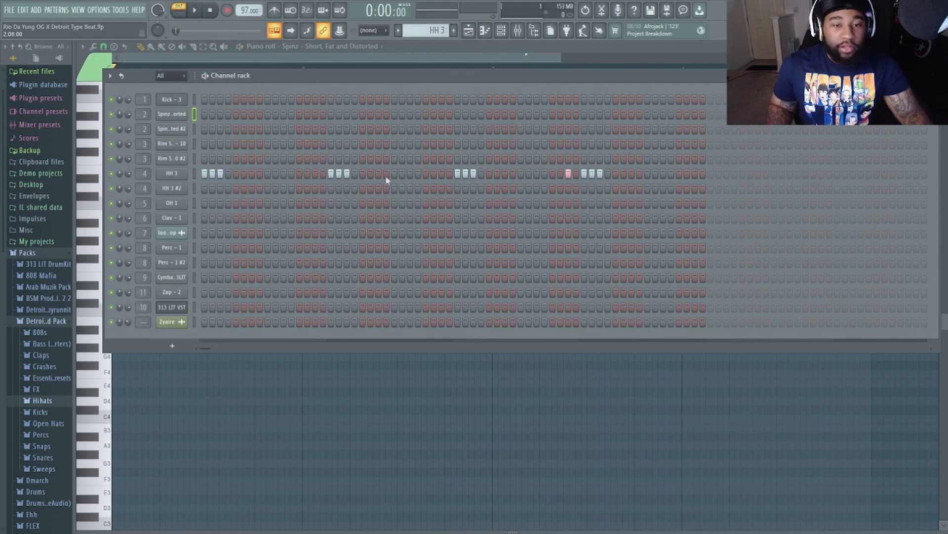
Play the OH 1 open-hat pattern and the Clav - 1 pattern in turn, stopping playback after each
scroll(413, 30, "down", 1)
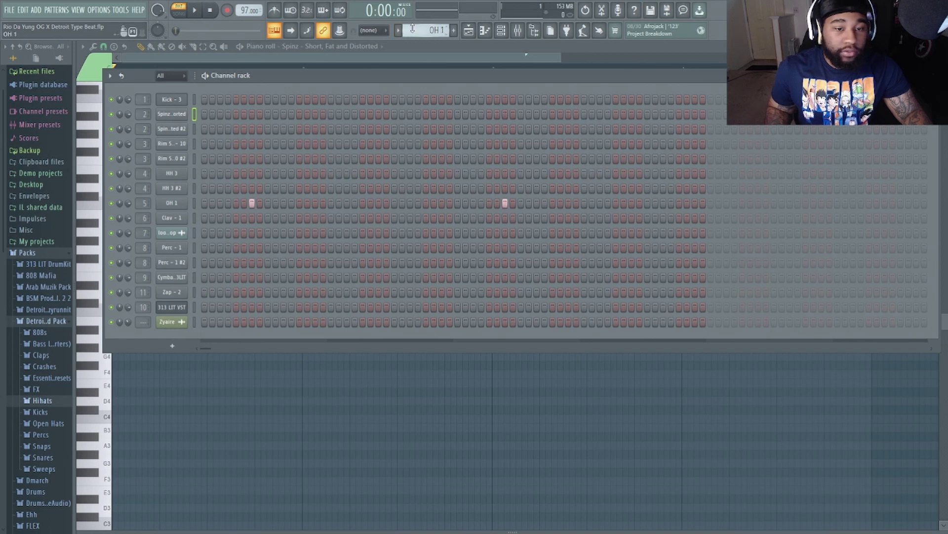
key("space")
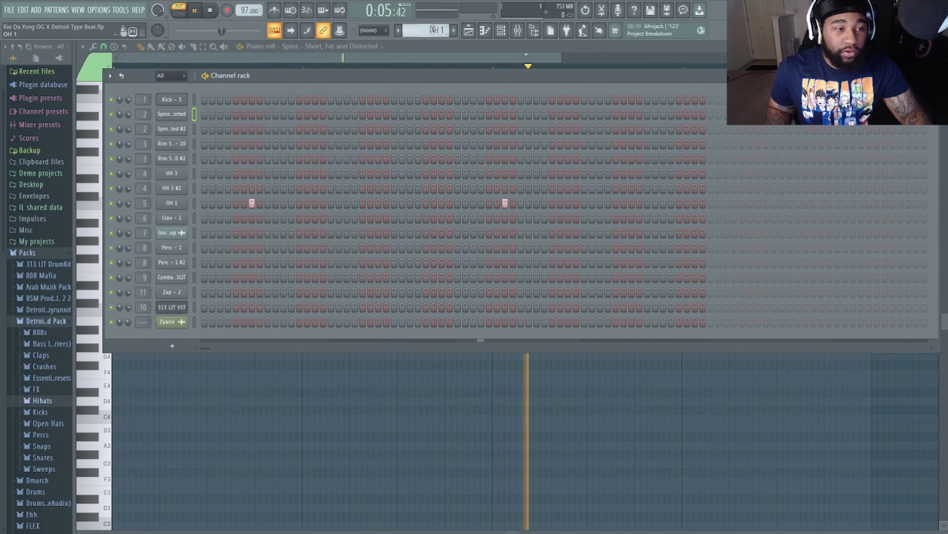
key("space")
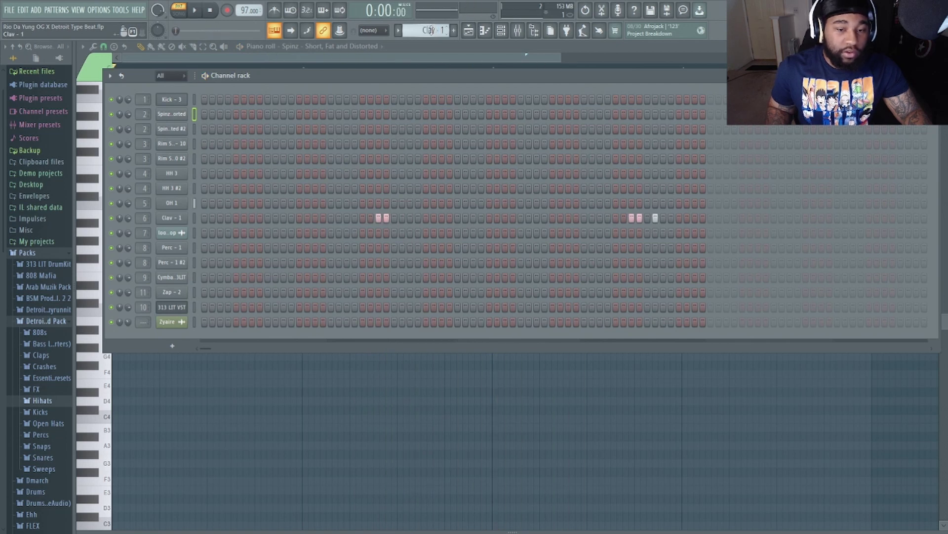
key("space")
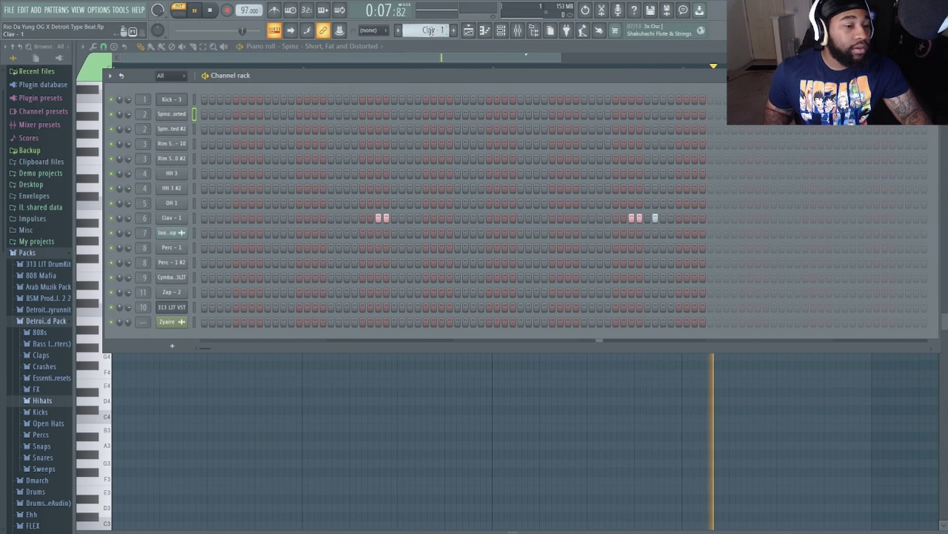
key("space")
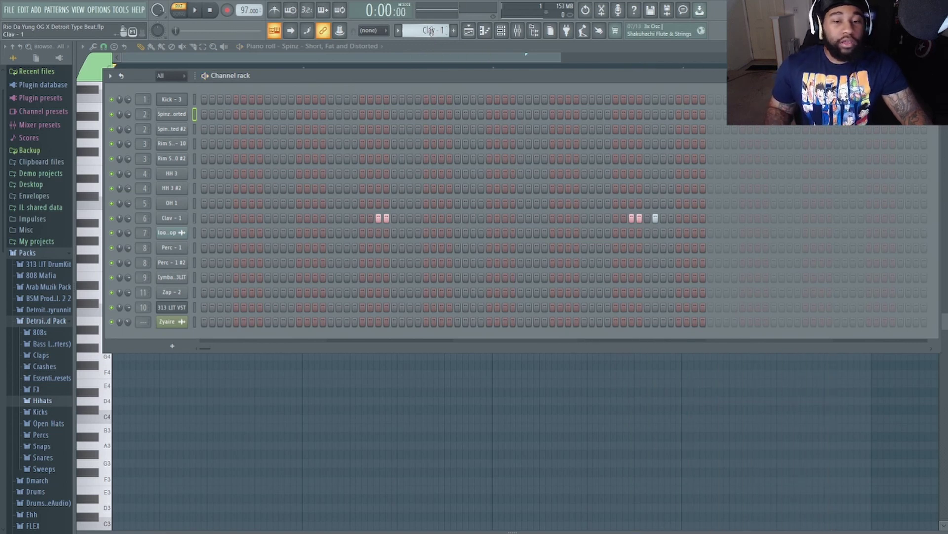
Play the Cymbal_07_313LIT pattern, stop it, and switch to the Cymbal_07_313LIT #2 pattern
key("space")
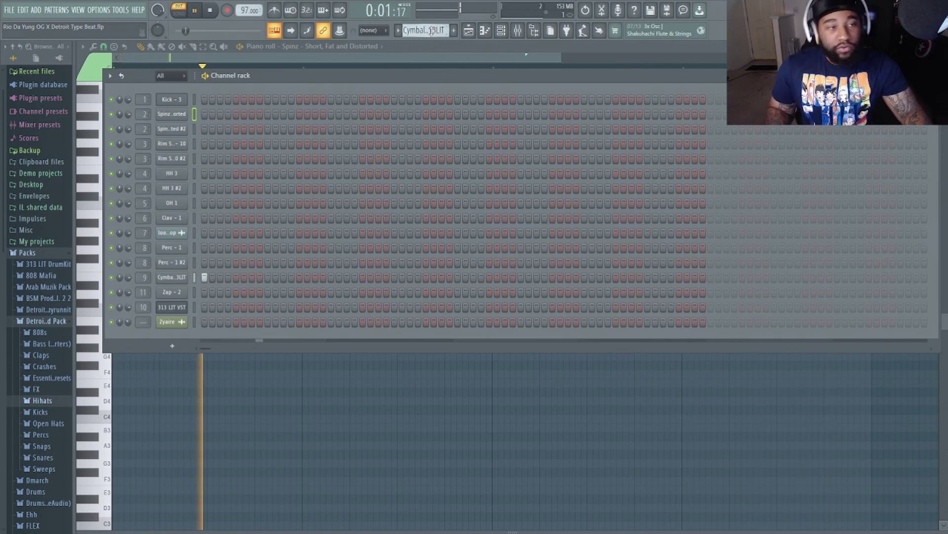
key("space")
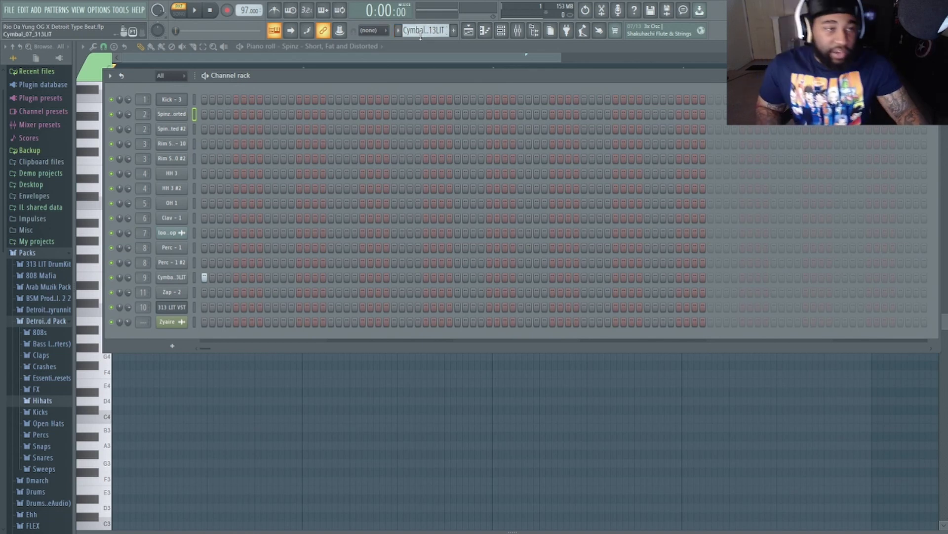
scroll(424, 35, "down", 1)
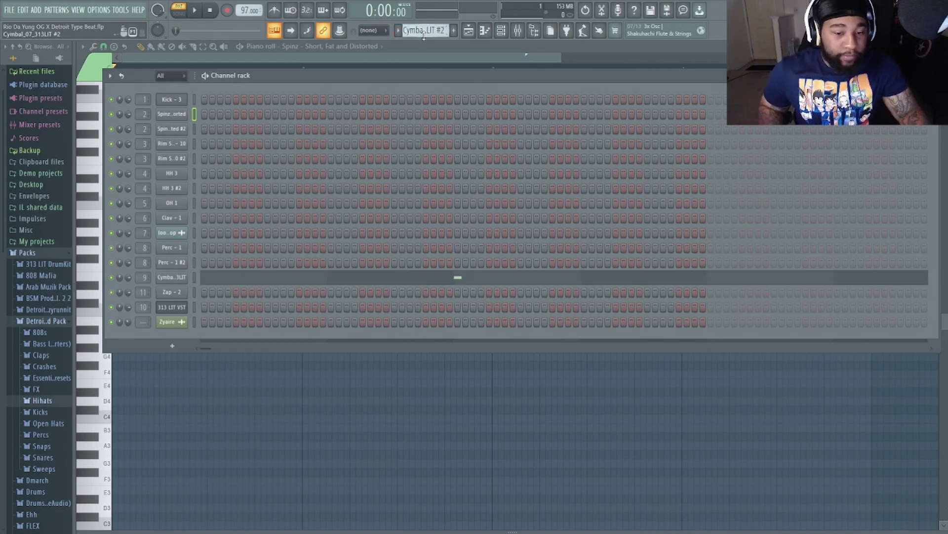
Play the Cymbal_07_313LIT #2 pattern, stop it, and switch to the Spinz - Short, Fat and Distorted #2 pattern
key("space")
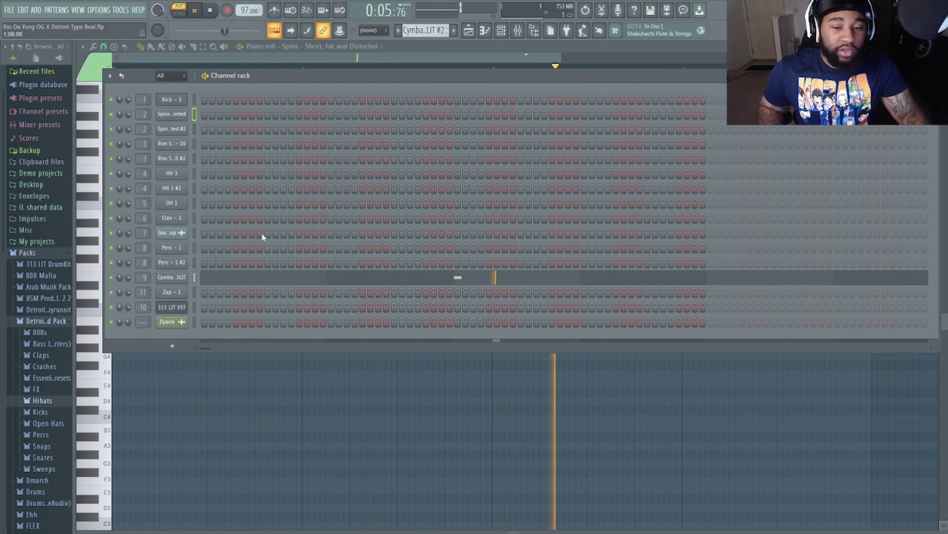
key("space")
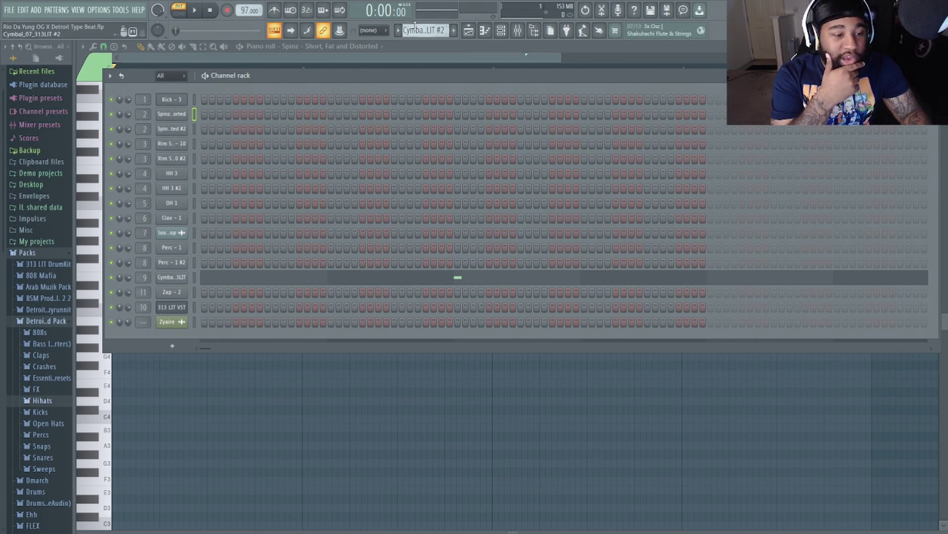
scroll(415, 23, "up", 3)
scroll(415, 23, "down", 3)
scroll(415, 24, "up", 3)
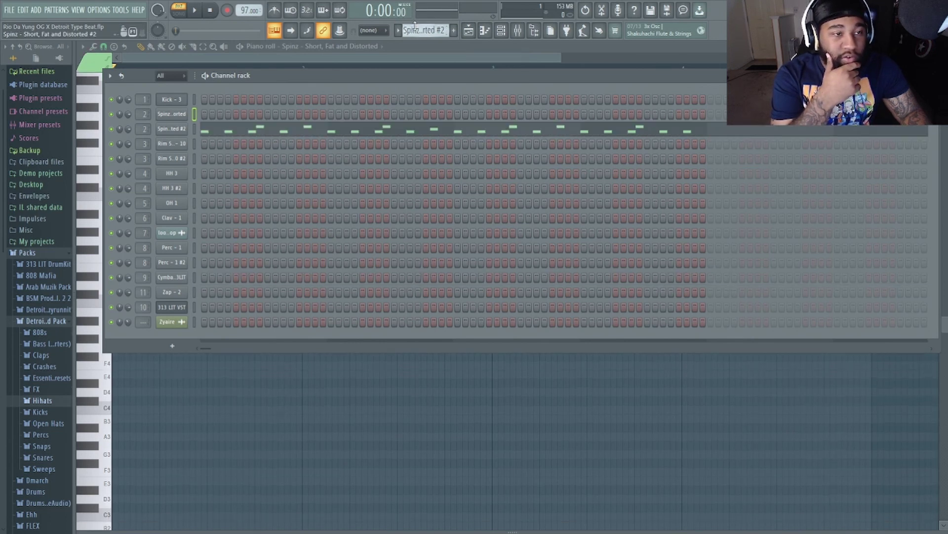
Show the Spinz - Short, Fat and Distorted #2 notes in the piano roll, play them, and return to the channel rack after stopping
right_click(173, 129)
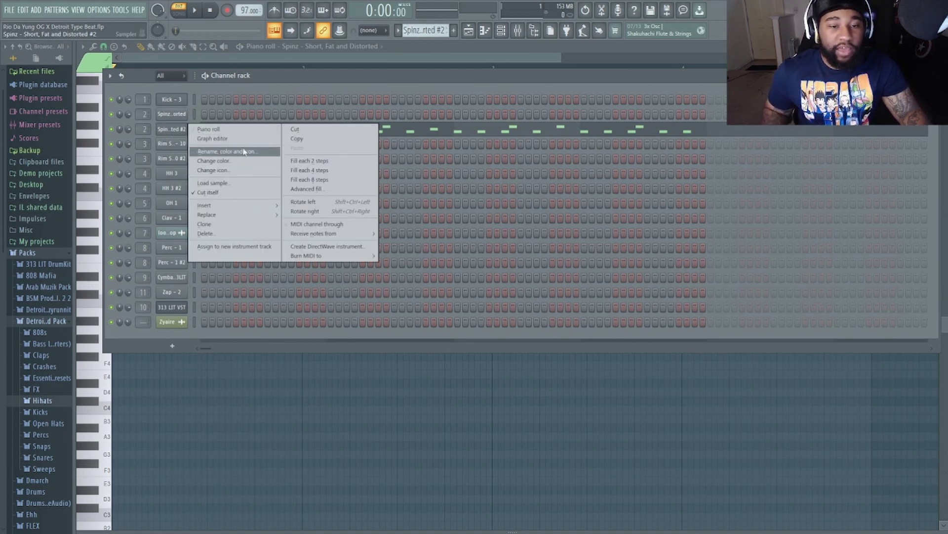
left_click(217, 130)
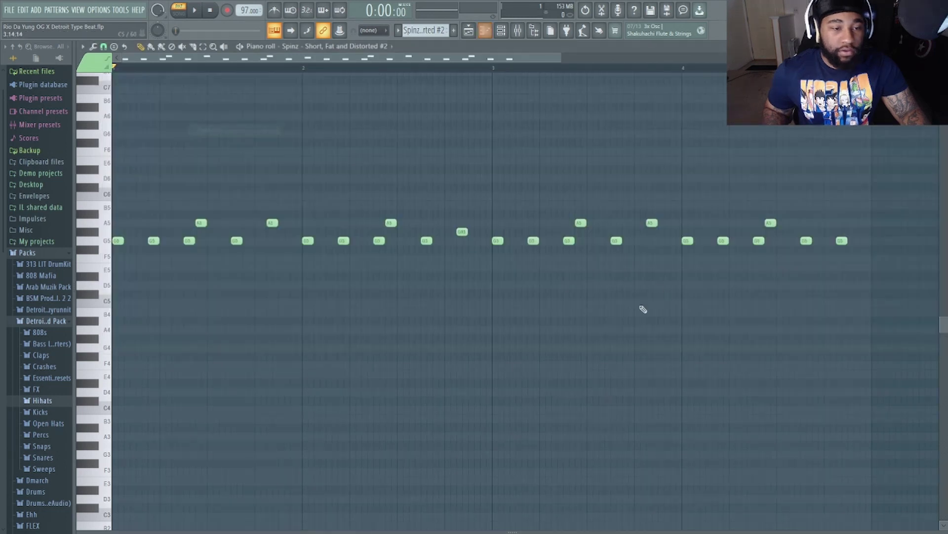
key("space")
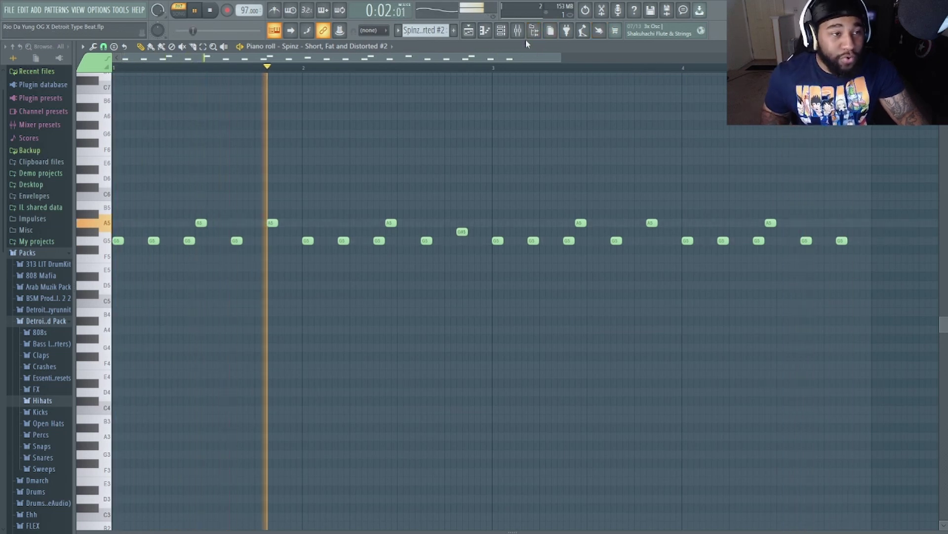
key("space")
left_click(511, 35)
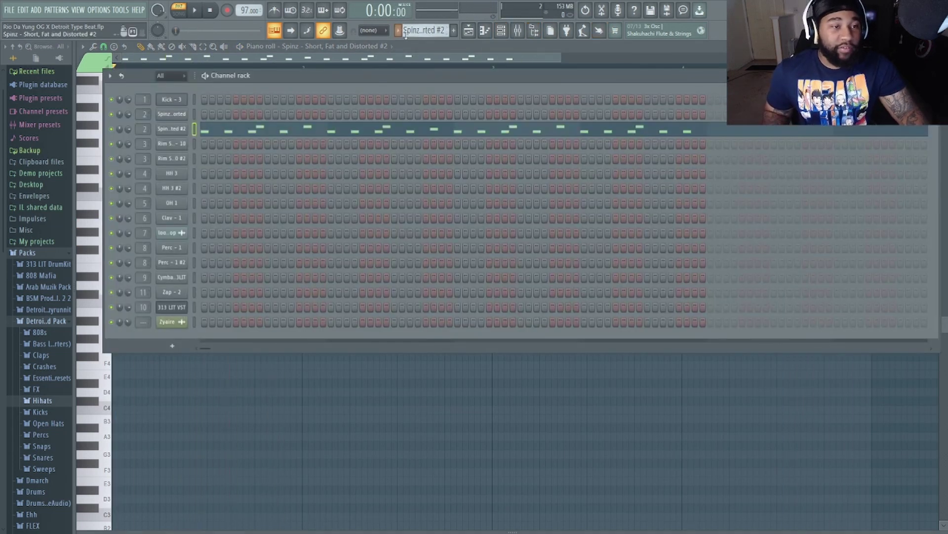
Play the Rim Shot - 10 #2 pattern and the HH 3 #2 pattern in turn, stopping playback after each
scroll(414, 31, "down", 2)
key("space")
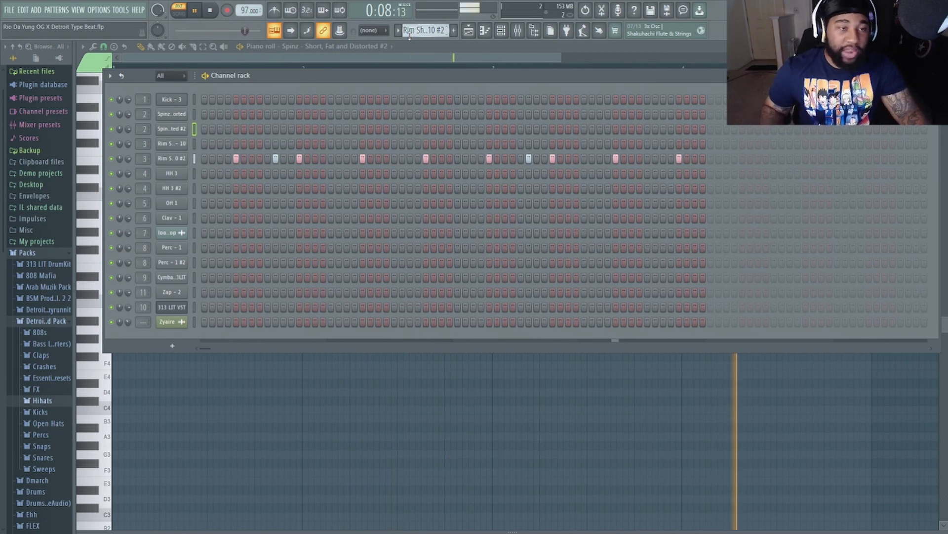
key("space")
scroll(419, 32, "down", 2)
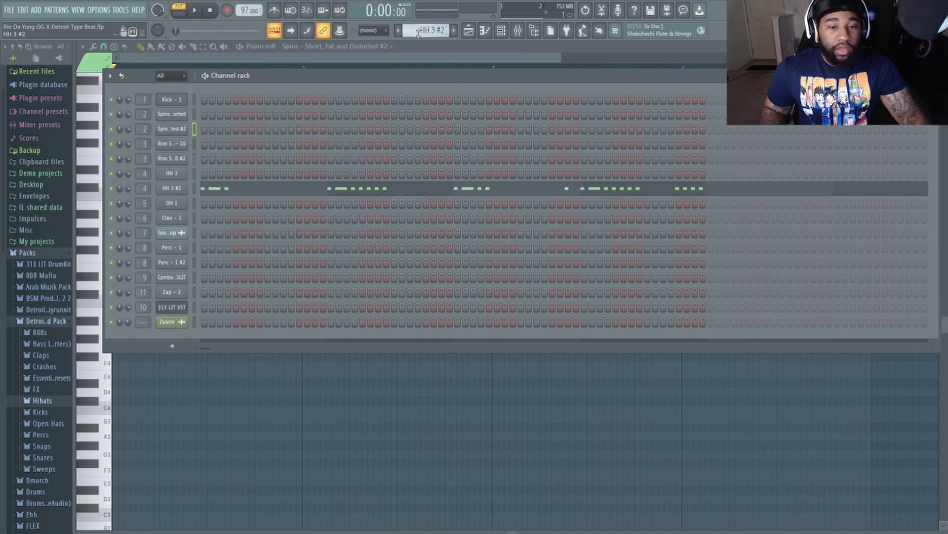
key("space")
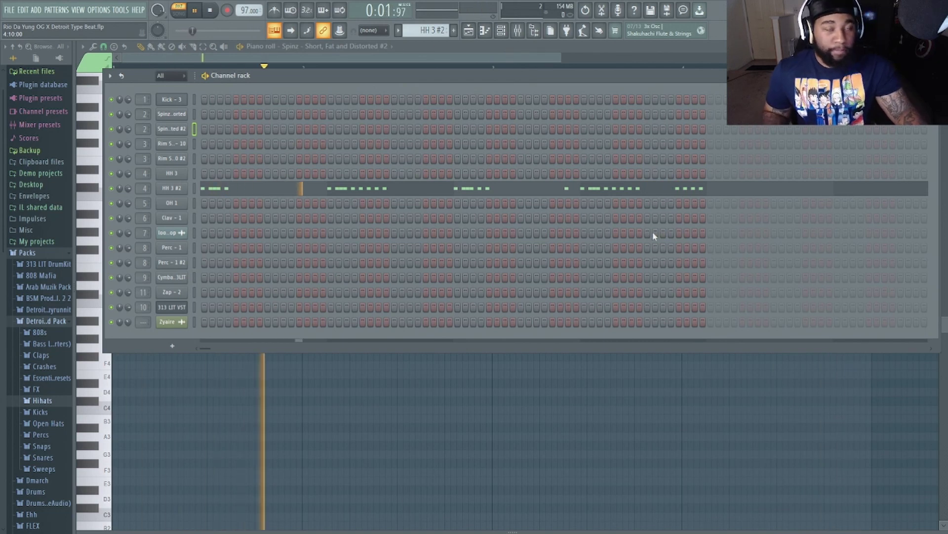
key("space")
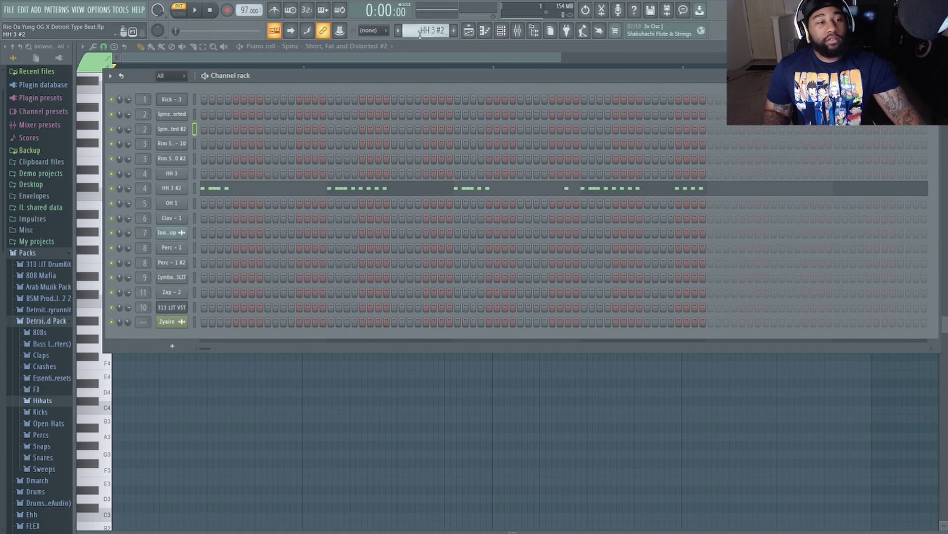
Play the Perc - 1 #2 pattern and the Zap - 2 pattern in turn, stopping playback after each
scroll(419, 31, "down", 2)
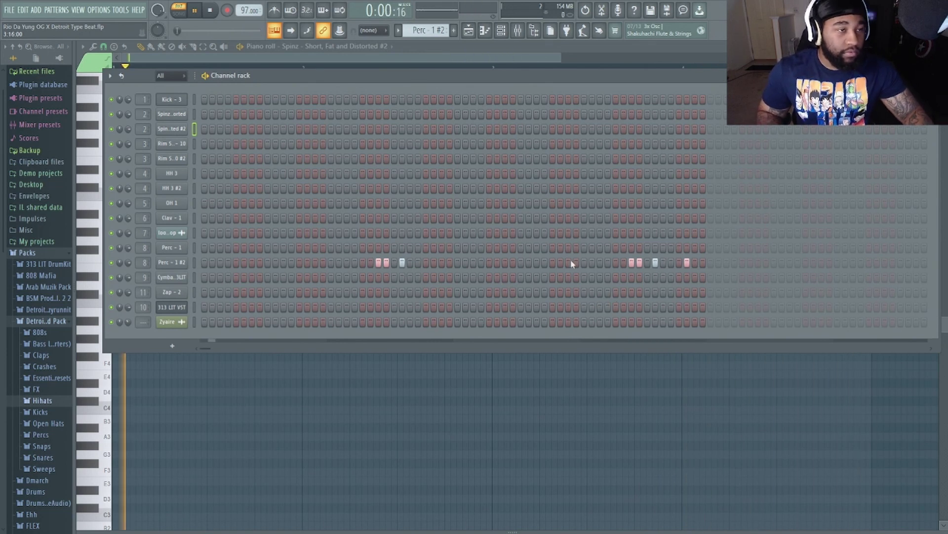
key("space")
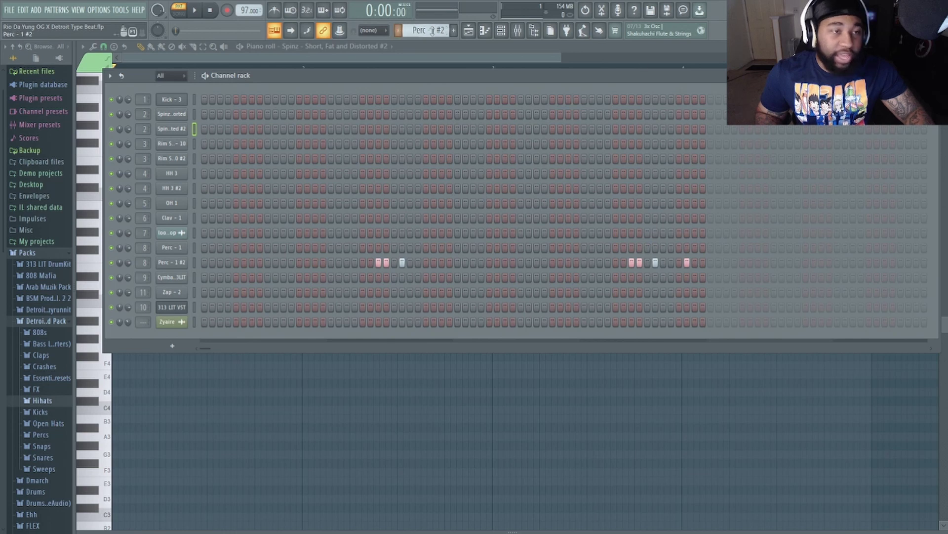
scroll(431, 31, "down", 1)
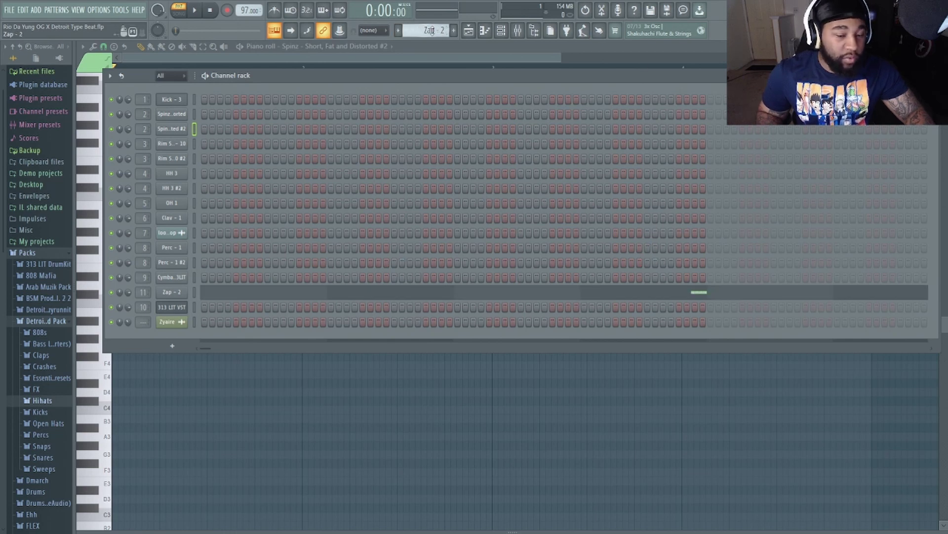
key("space")
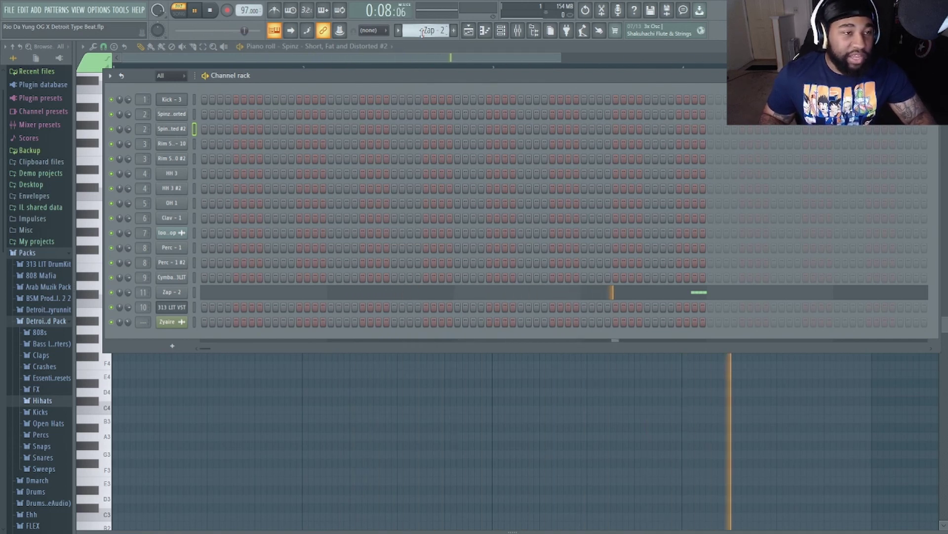
key("space")
Go back through the patterns and select the Kick - 3 pattern
scroll(423, 32, "up", 3)
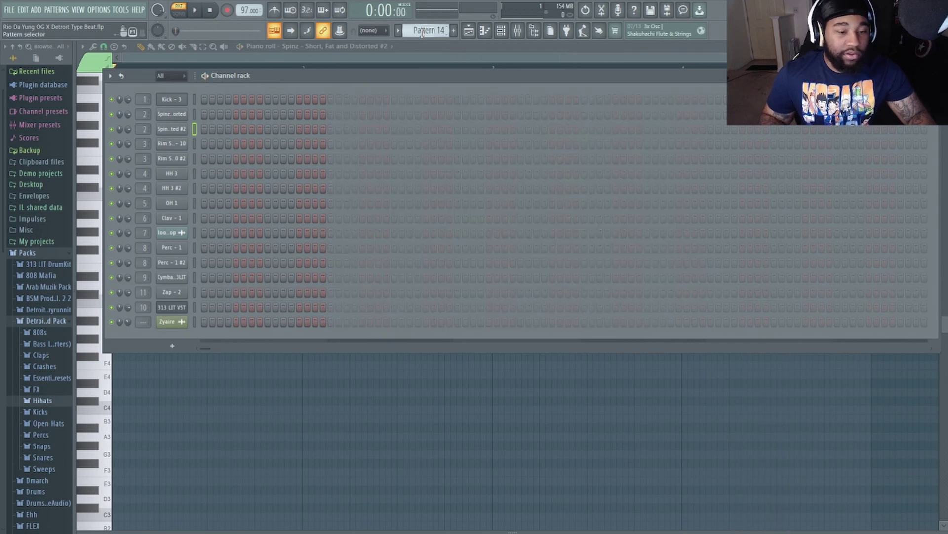
scroll(422, 32, "up", 4)
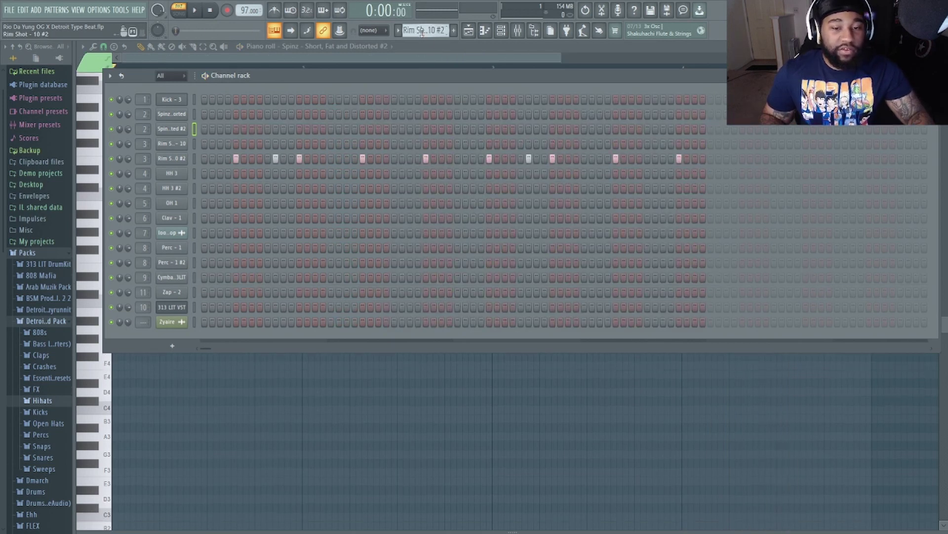
scroll(422, 32, "up", 3)
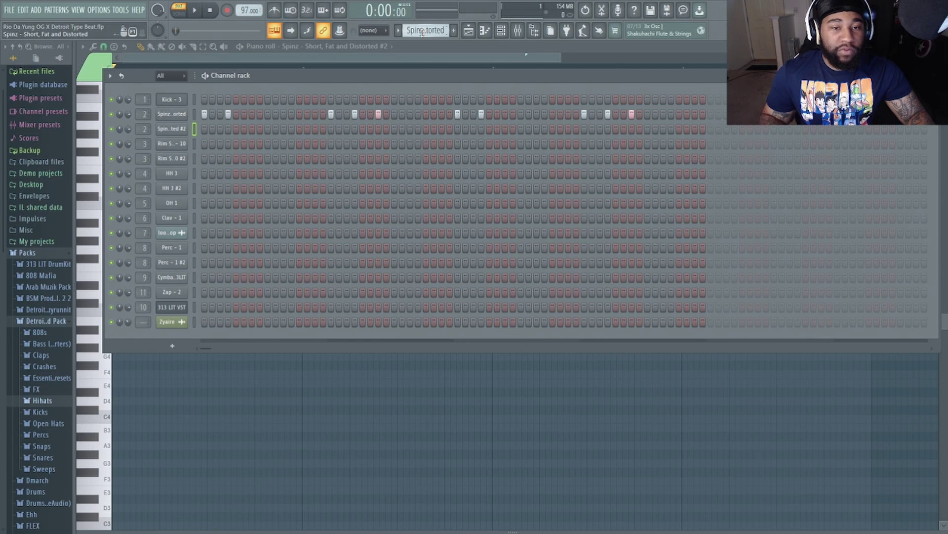
scroll(421, 50, "down", 1)
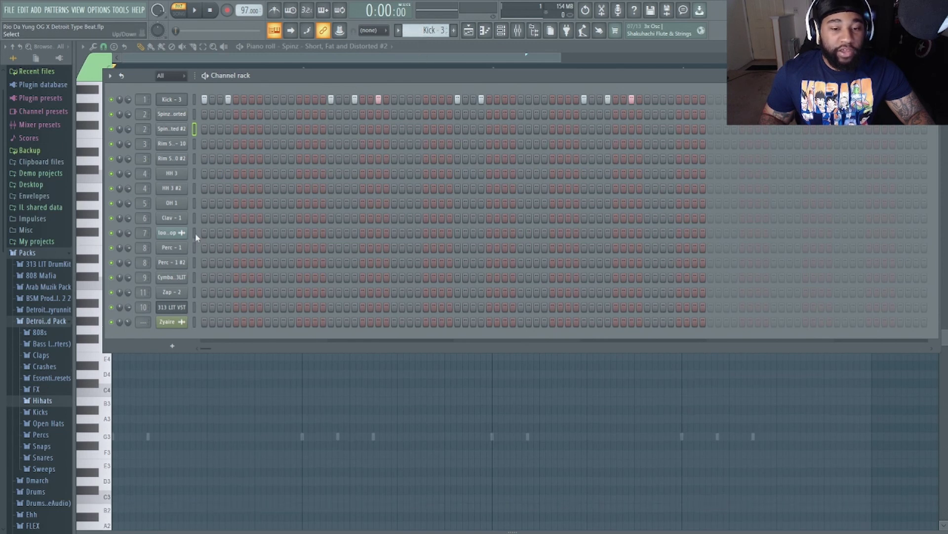
Show the playlist arrangement and play the Track 1 loop in song mode with the metronome off, then stop playback
left_click(468, 31)
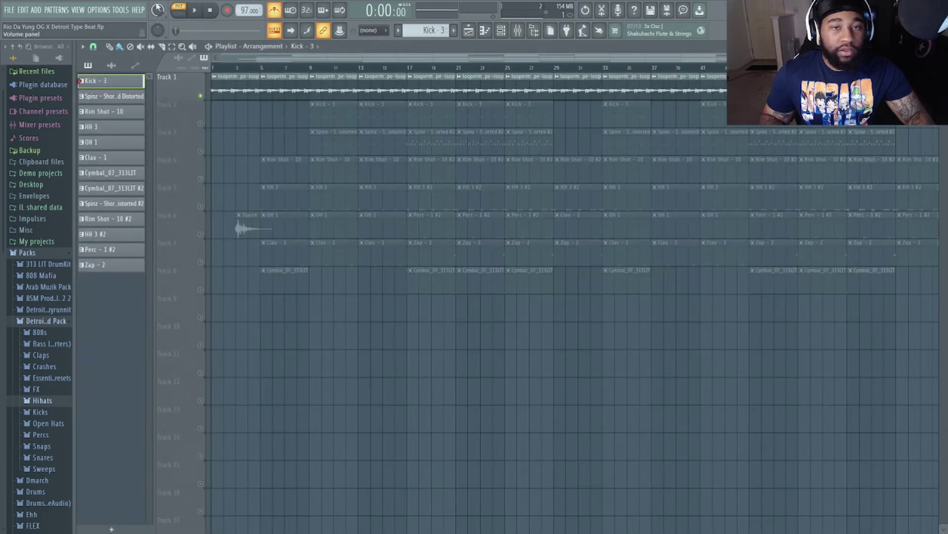
left_click(178, 9)
key("space")
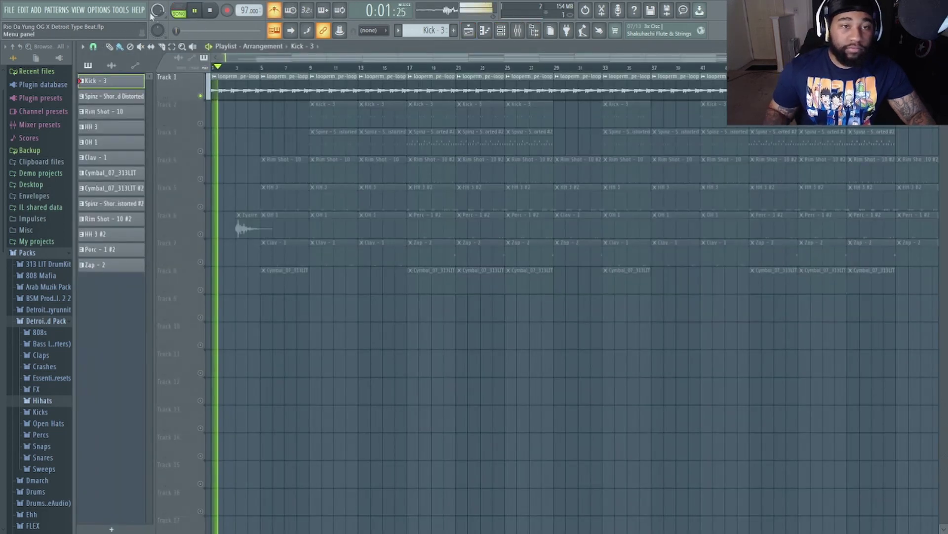
left_click(279, 12)
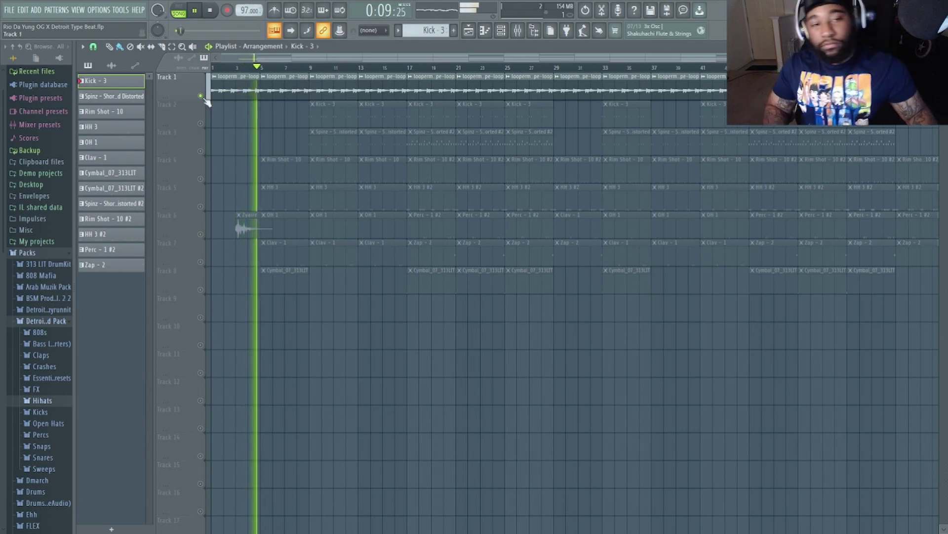
key("space")
Return the playhead to the start of the song and examine the whole arrangement in the playlist
scroll(320, 171, "down", 2)
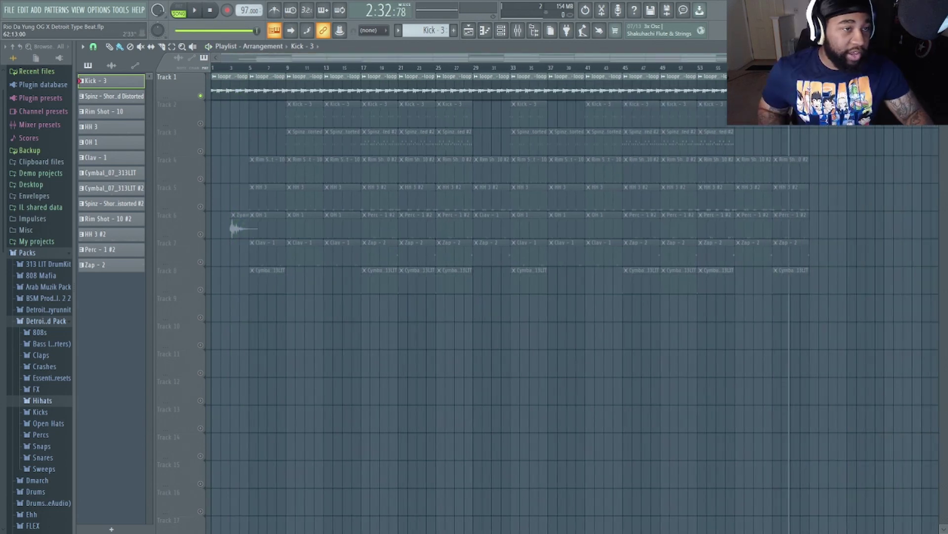
key("Home")
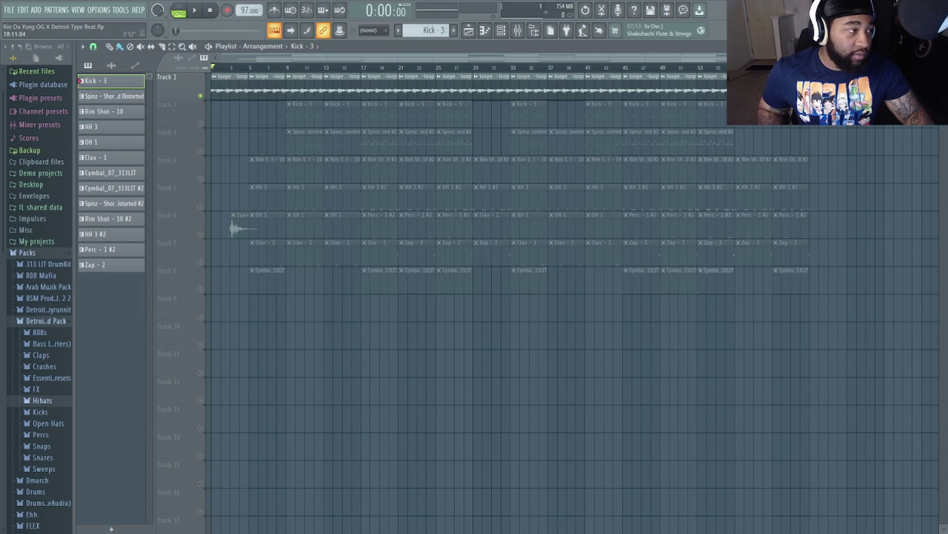
scroll(474, 297, "up", 1)
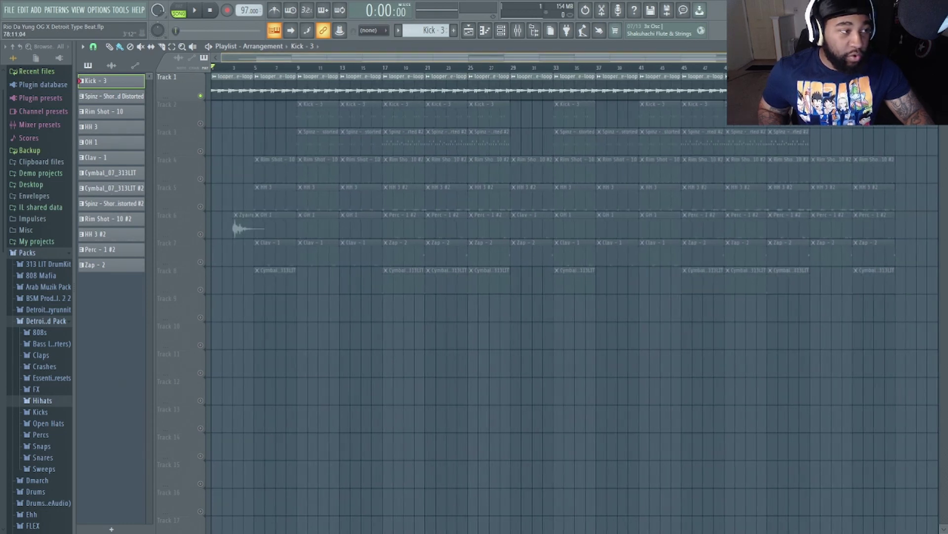
scroll(475, 297, "down", 1)
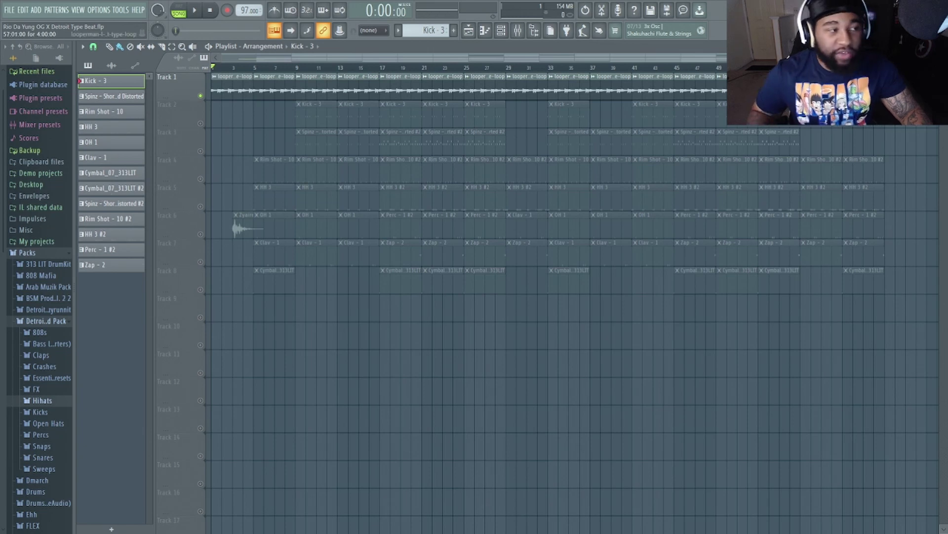
scroll(573, 297, "up", 1)
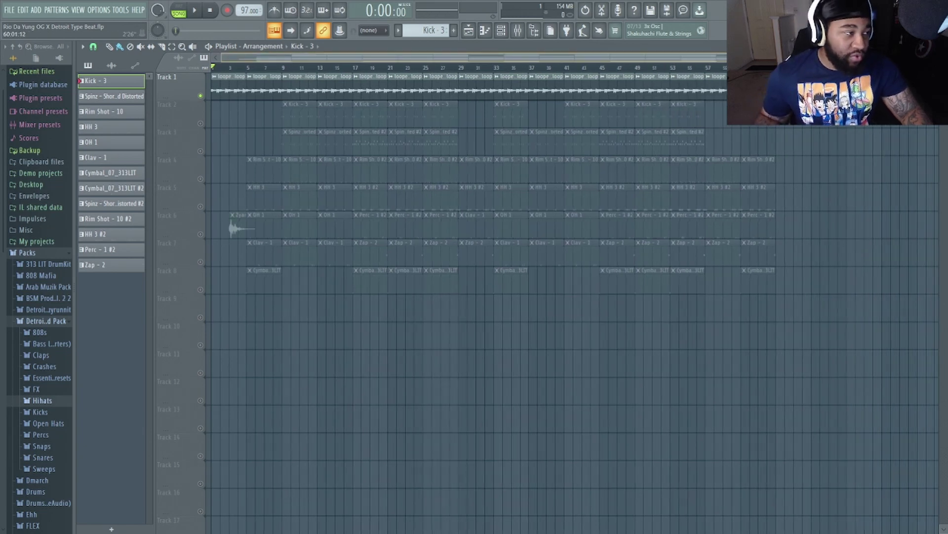
scroll(573, 296, "down", 1)
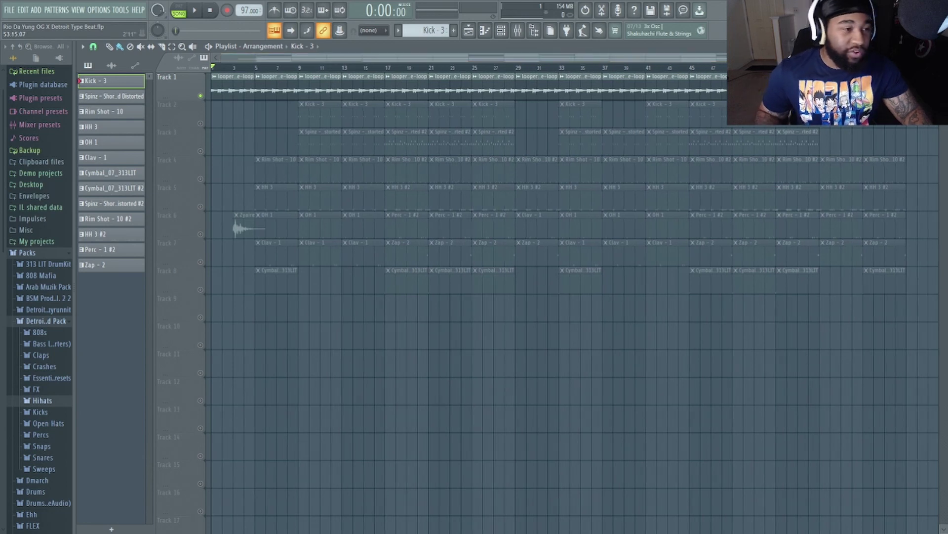
Open the mixer and inspect the insert tracks one after another, from the Spinz 808 through to Cymbal_07_313LIT
left_click(519, 32)
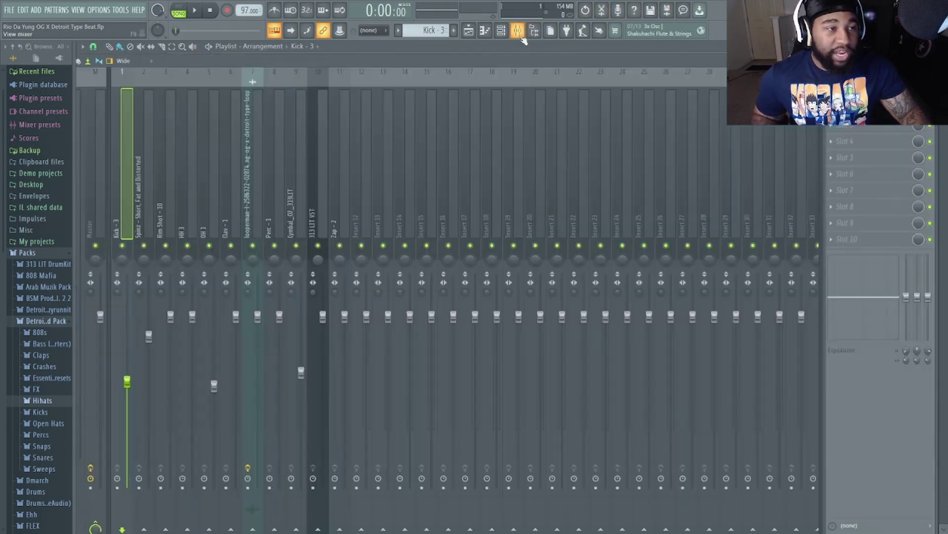
left_click(145, 200)
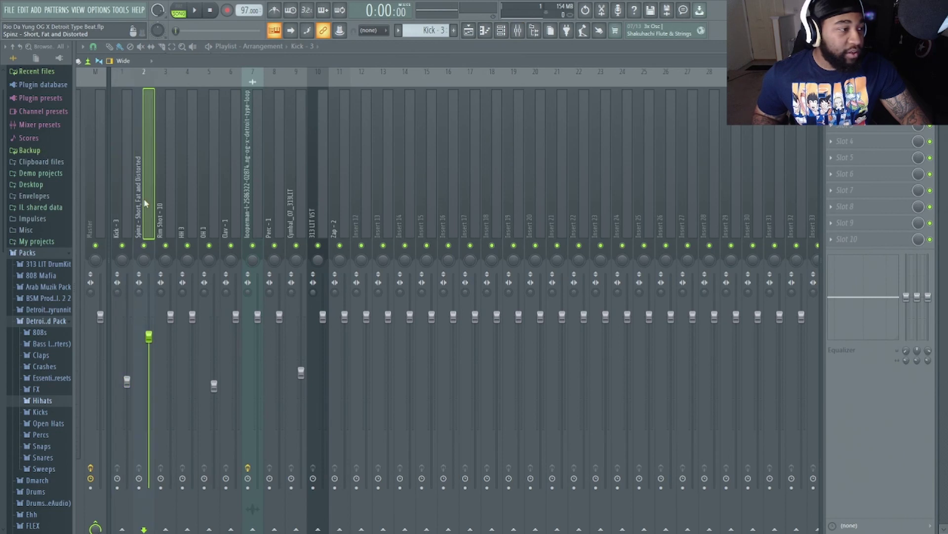
left_click(165, 203)
left_click(188, 201)
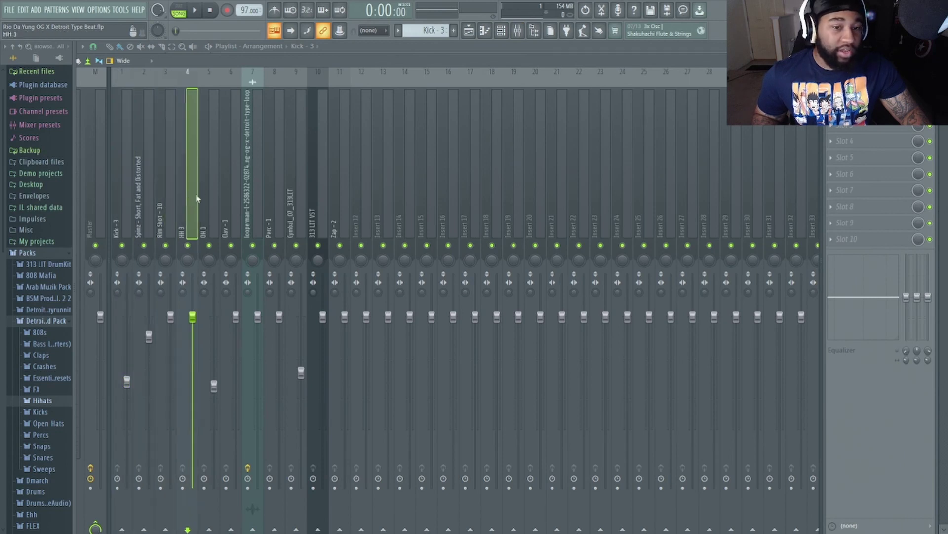
left_click(213, 196)
left_click(245, 187)
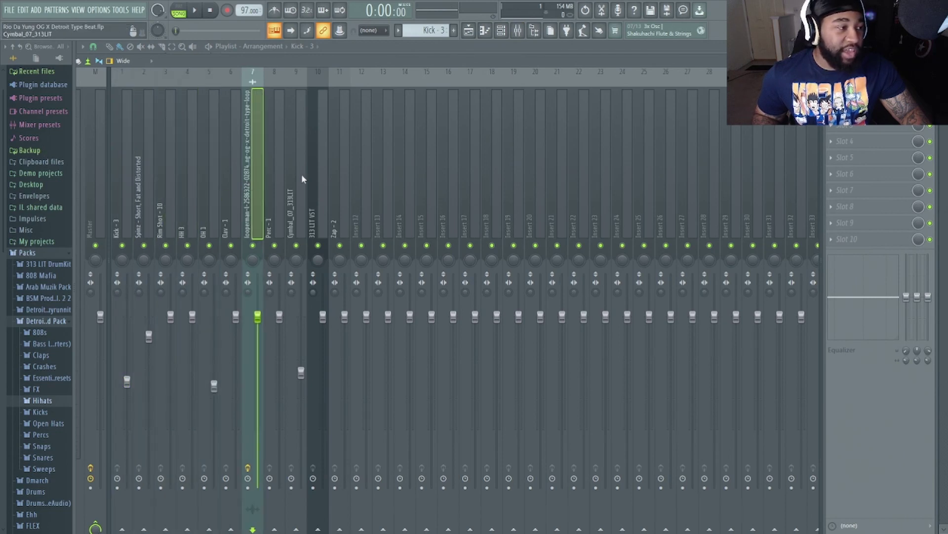
left_click(272, 198)
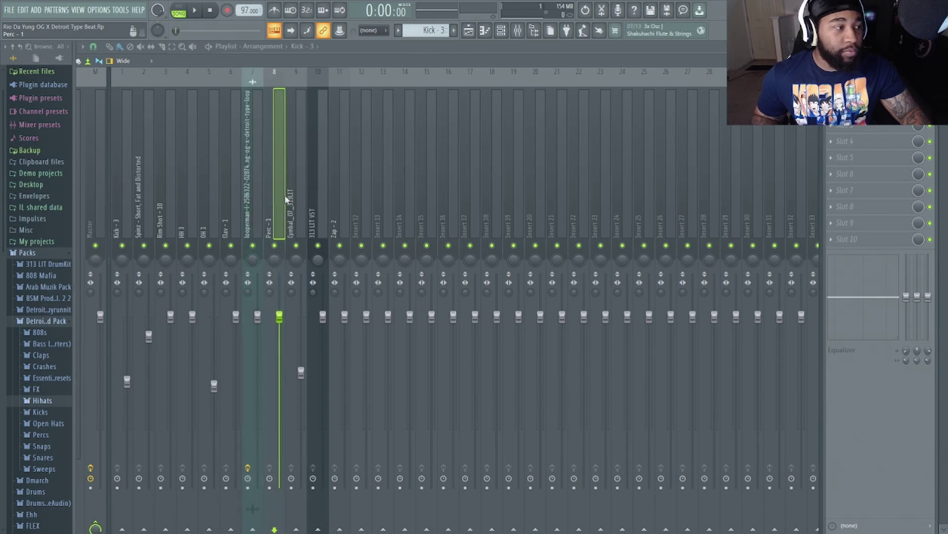
left_click(297, 196)
Open the Fruity Parametric EQ 2 on the looperman loop's mixer track to show its curve
left_click(243, 182)
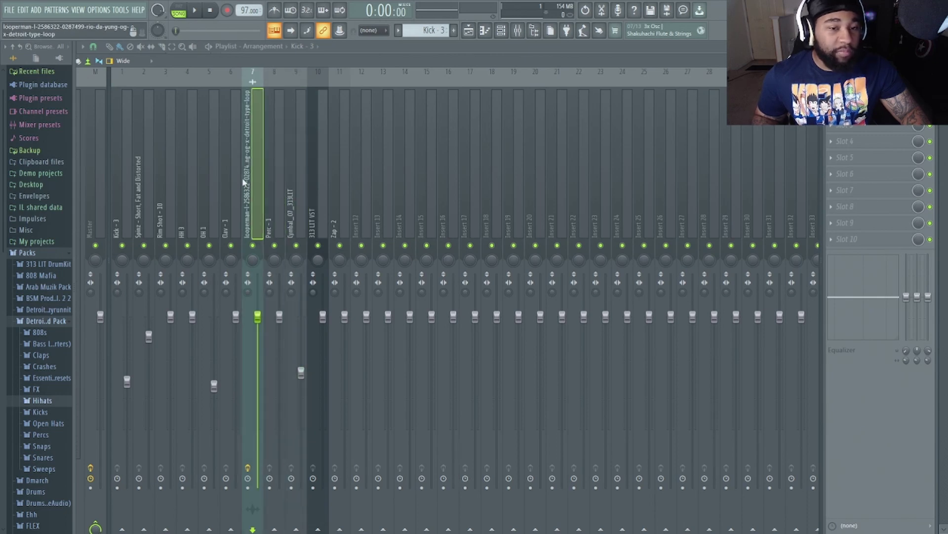
left_click(860, 92)
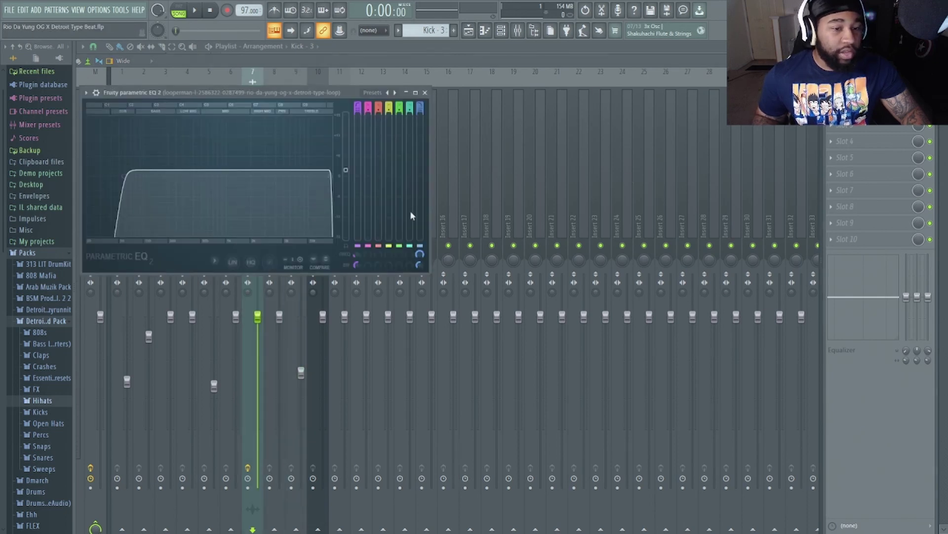
Minimise the equalizer, return to the playlist and unmute all of the muted tracks from Track 2 downward
left_click(407, 94)
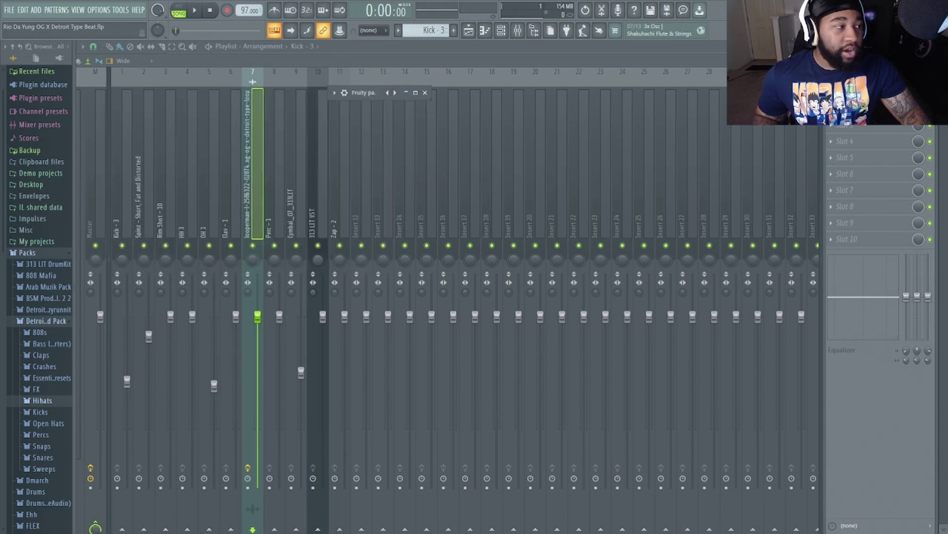
key("F5")
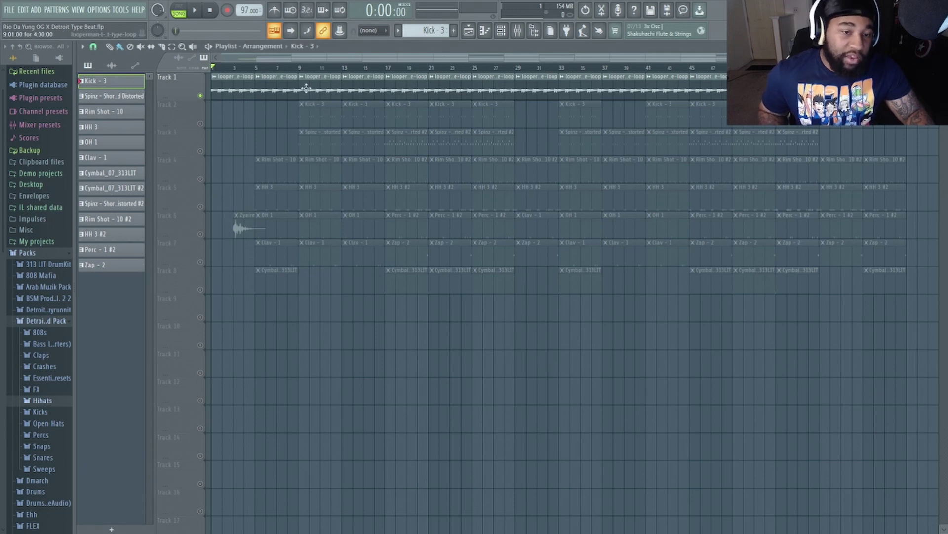
left_click(200, 124)
left_click(200, 152)
left_click(200, 179)
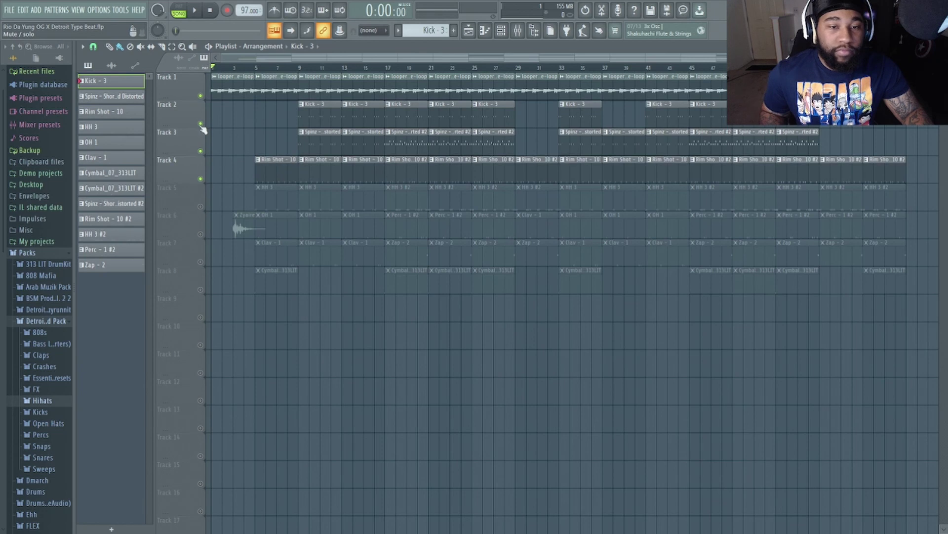
left_click(201, 96, "ctrl")
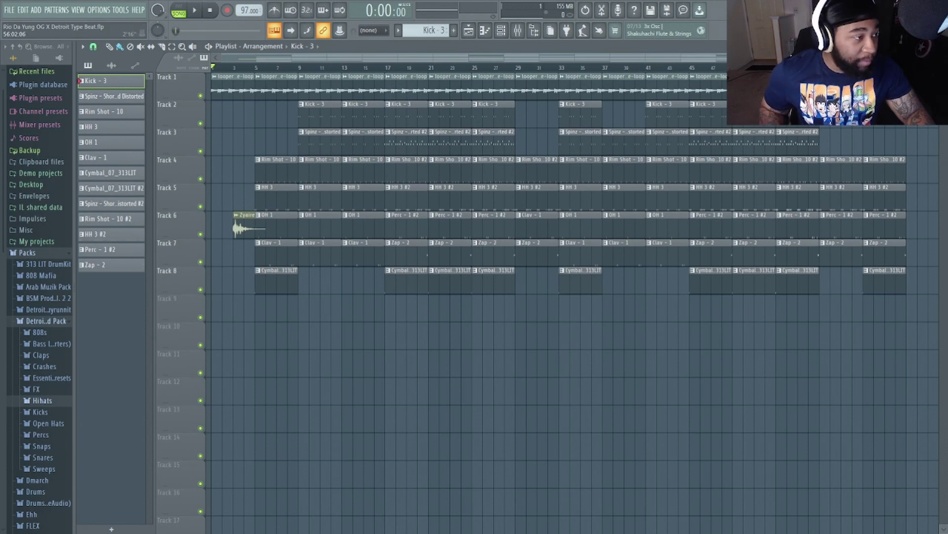
Fit the whole arrangement in the playlist view and play it in song mode from start to end, pausing after the last clips
scroll(494, 297, "down", 3)
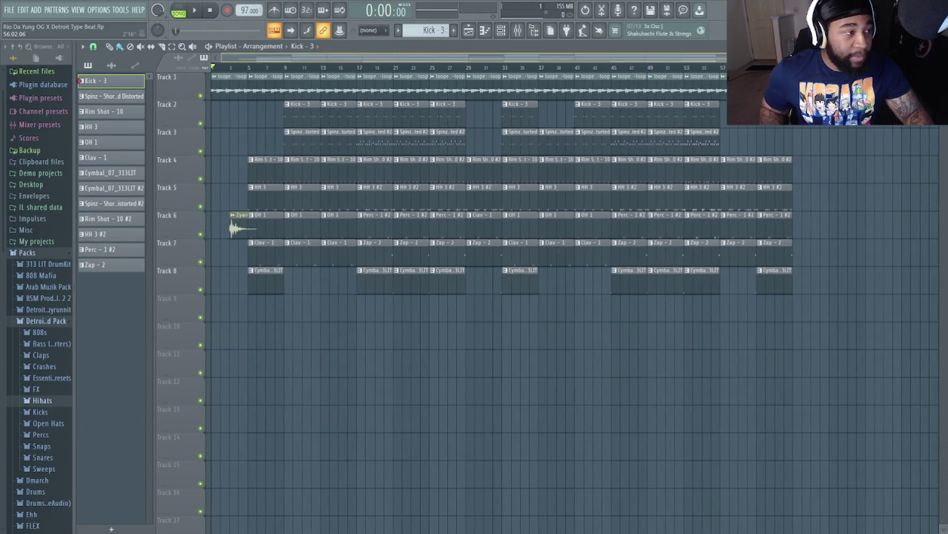
scroll(494, 297, "up", 2)
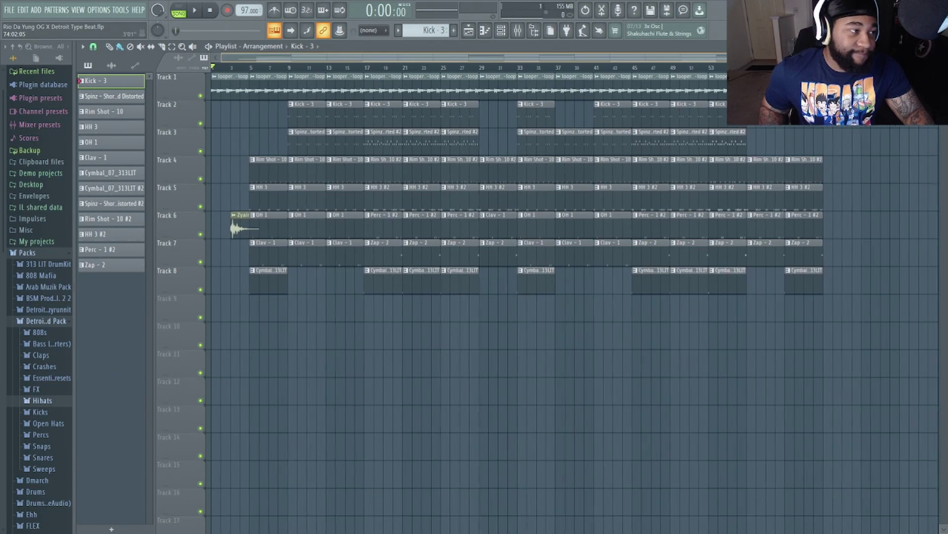
scroll(494, 296, "up", 1)
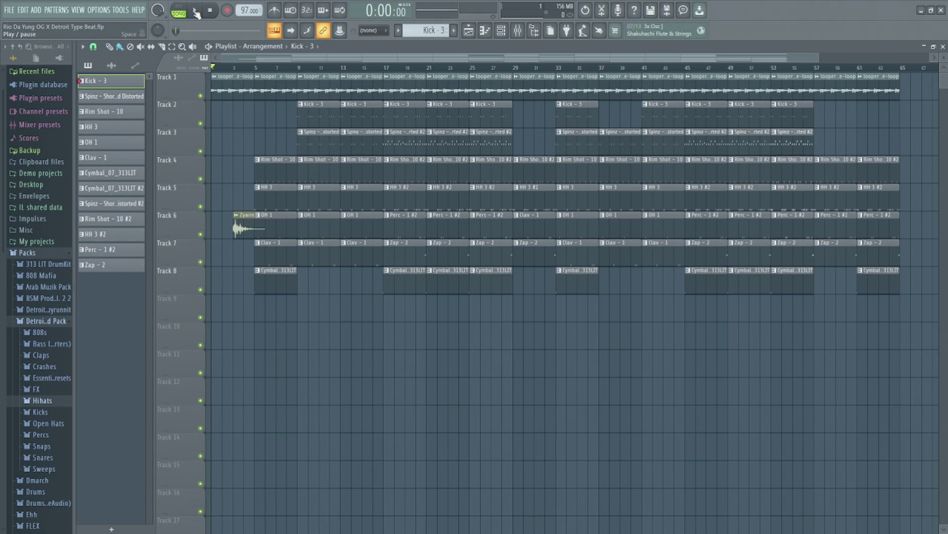
left_click(196, 10)
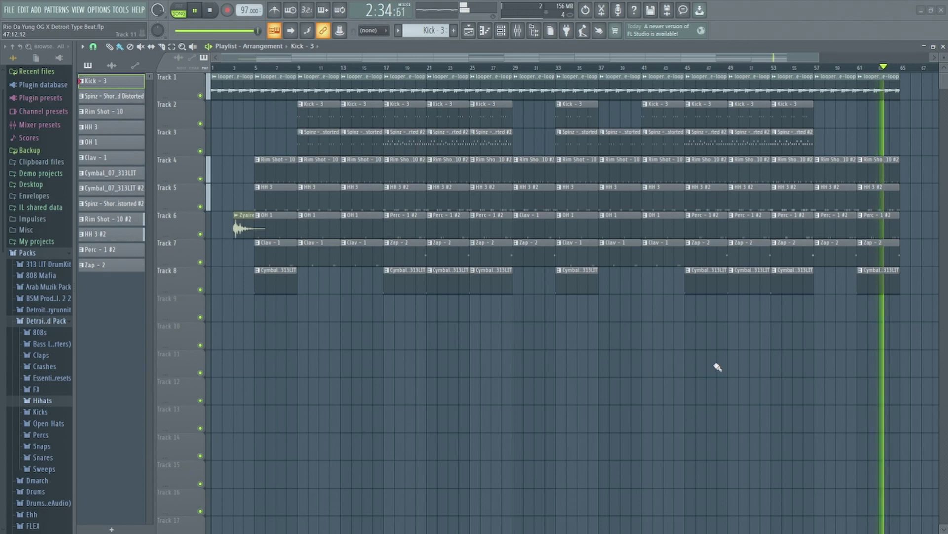
left_click(194, 15)
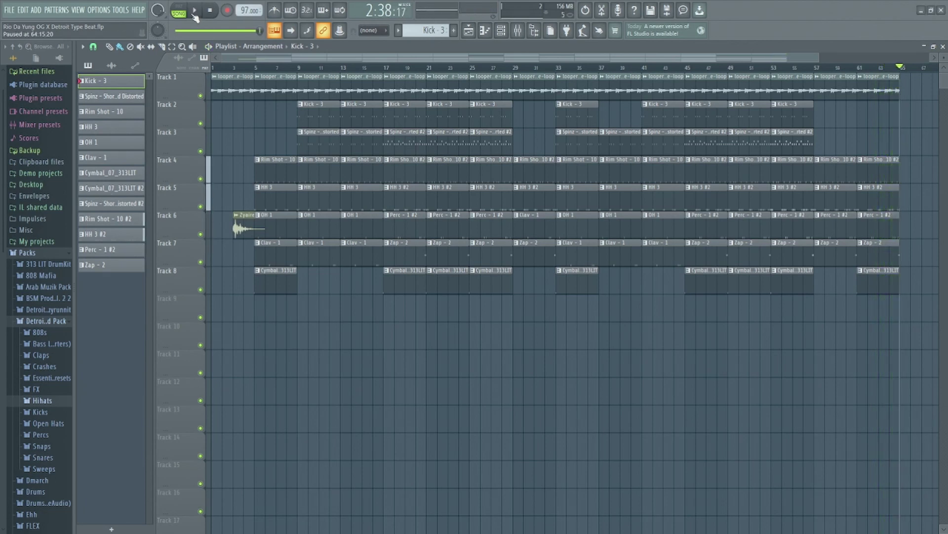